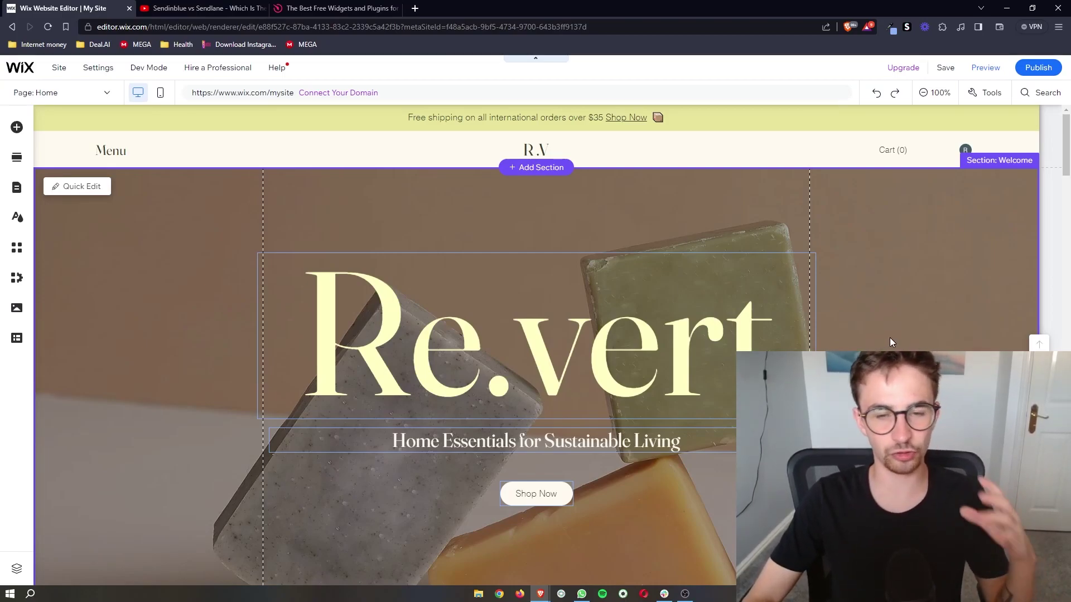
{"action": "scroll", "coordinate": [889, 338], "scroll_direction": "down", "scroll_amount": 2}
{"action": "scroll", "coordinate": [890, 338], "scroll_direction": "up", "scroll_amount": 2}
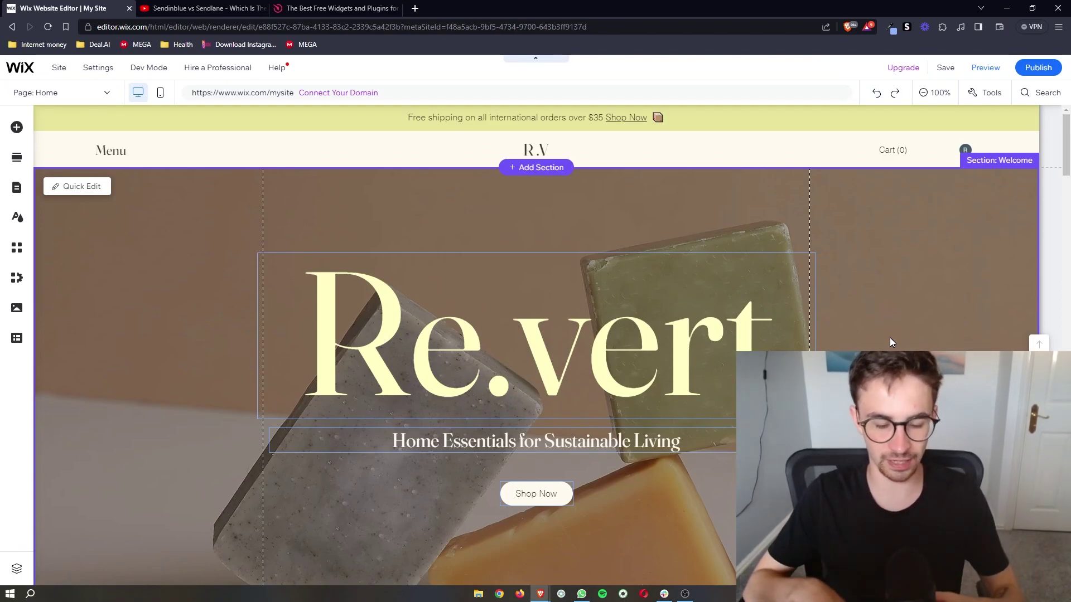
{"action": "scroll", "coordinate": [890, 341], "scroll_direction": "down", "scroll_amount": 2}
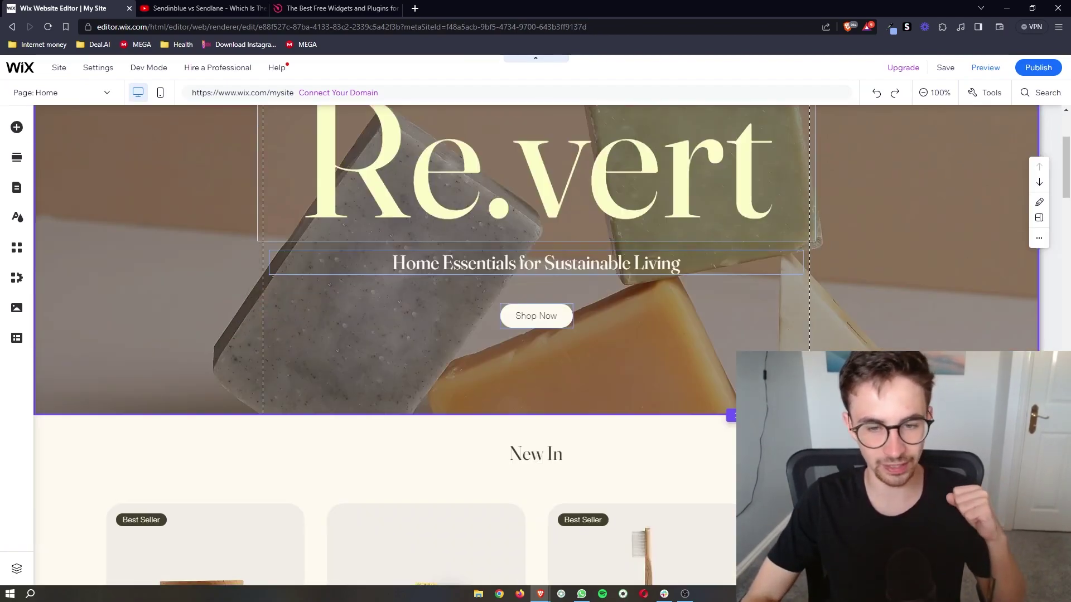
{"action": "scroll", "coordinate": [660, 297], "scroll_direction": "down", "scroll_amount": 4}
{"action": "scroll", "coordinate": [659, 297], "scroll_direction": "up", "scroll_amount": 3}
{"action": "scroll", "coordinate": [659, 298], "scroll_direction": "up", "scroll_amount": 2}
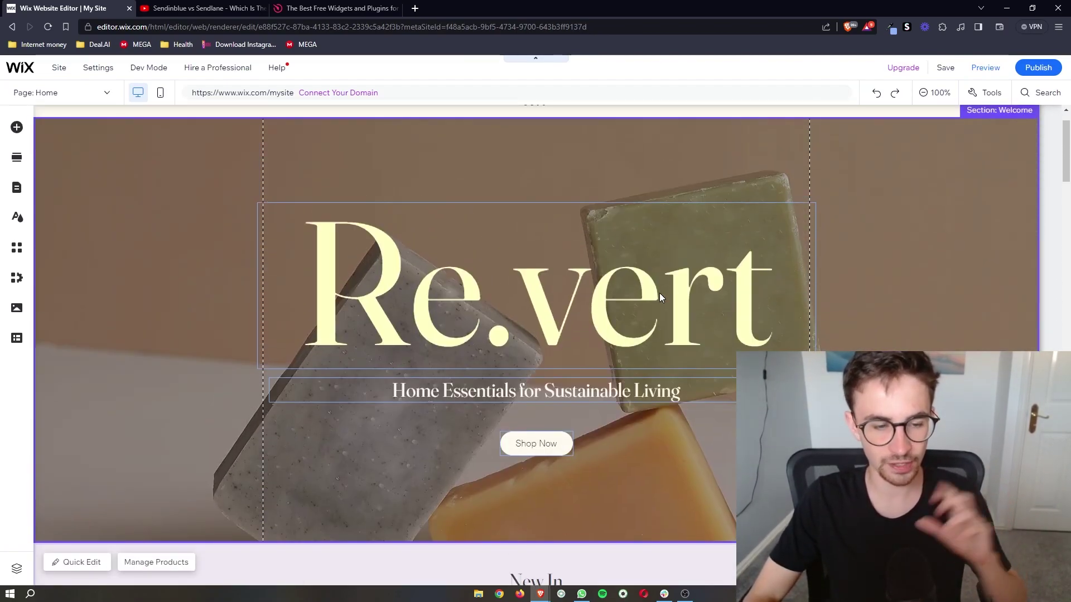
{"action": "scroll", "coordinate": [320, 289], "scroll_direction": "up", "scroll_amount": 1}
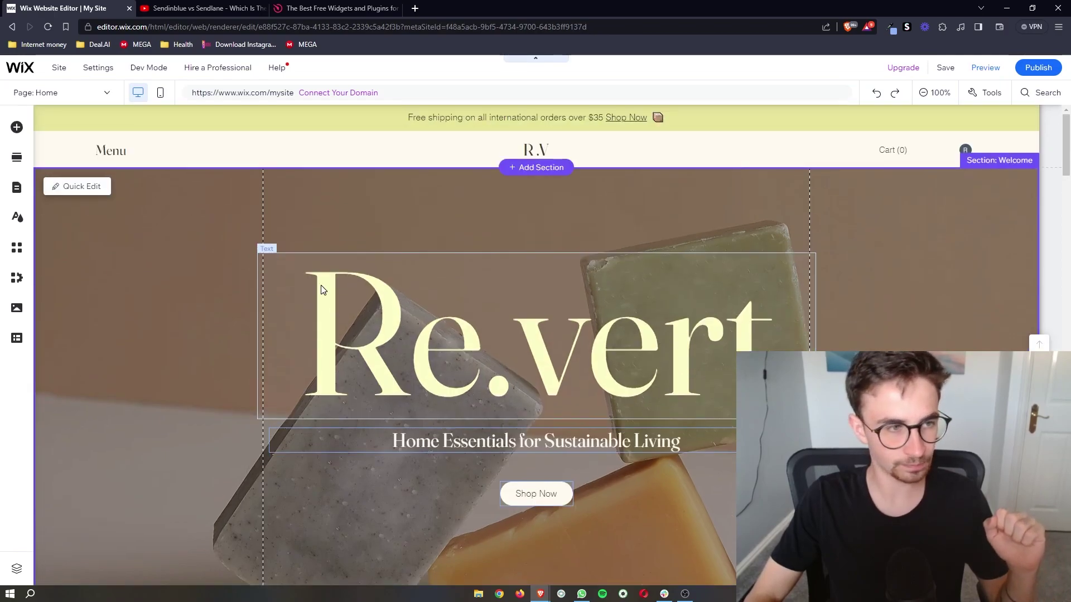
{"action": "scroll", "coordinate": [271, 257], "scroll_direction": "down", "scroll_amount": 1}
{"action": "scroll", "coordinate": [271, 257], "scroll_direction": "down", "scroll_amount": 3}
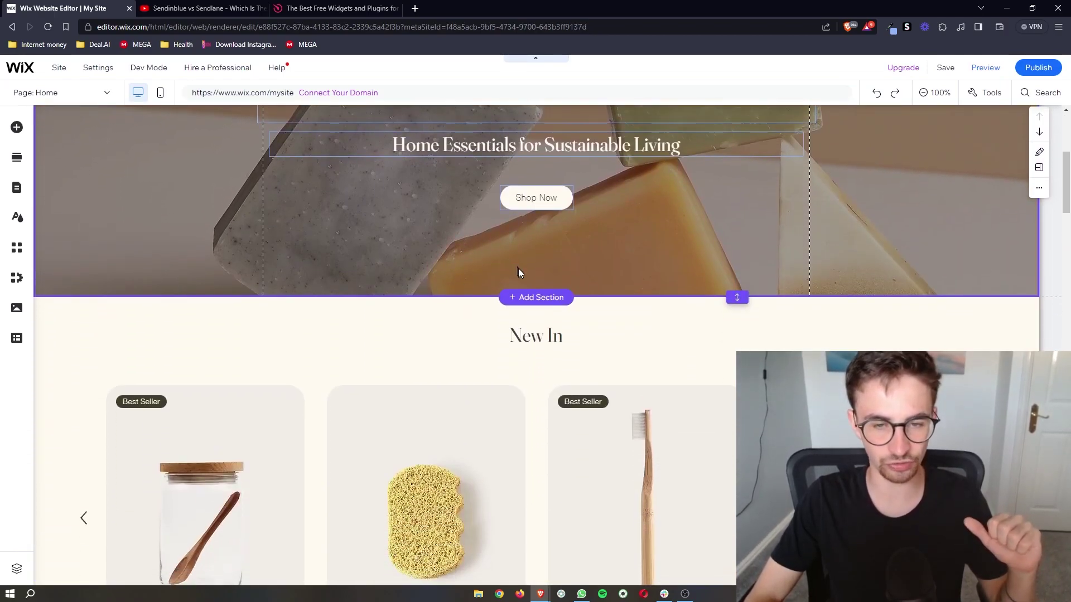
Step: Insert a Blank Section below the hero and drag its bottom edge down to make it taller
{"action": "left_click", "coordinate": [531, 297]}
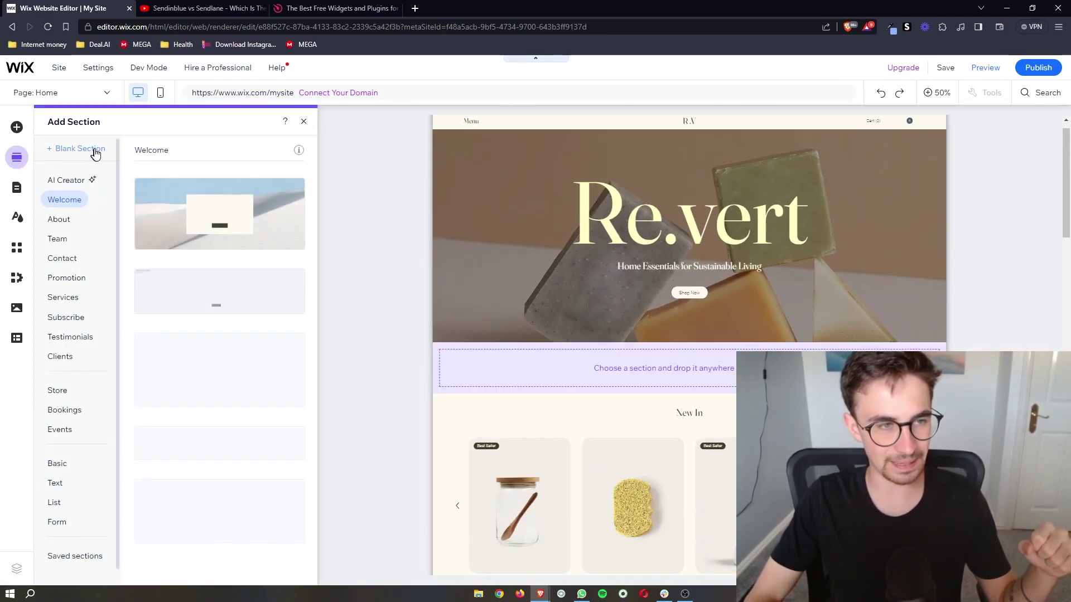
{"action": "left_click", "coordinate": [506, 406]}
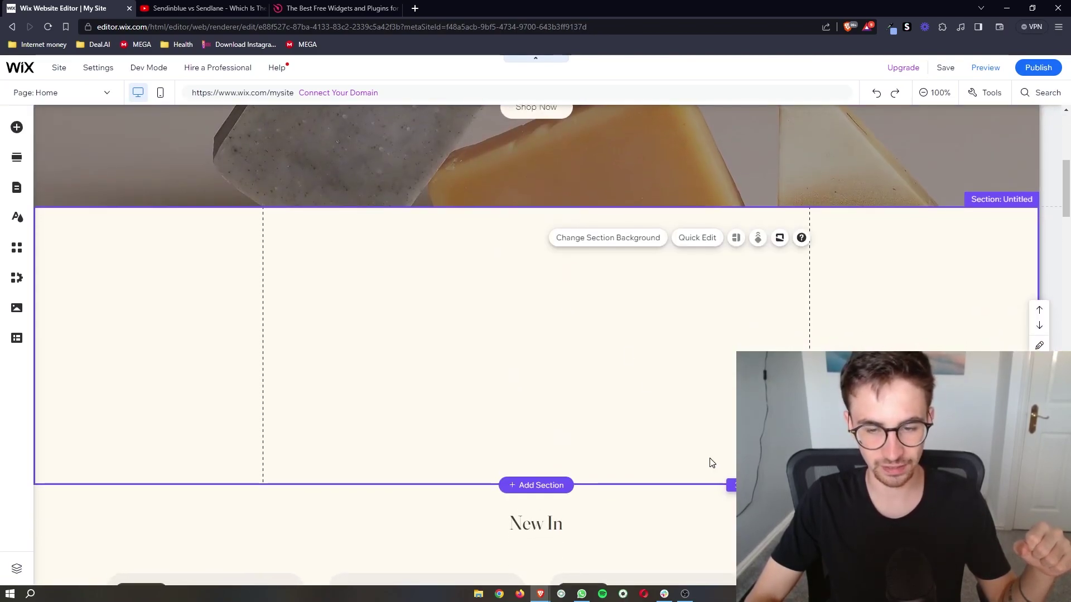
{"action": "mouse_move", "coordinate": [732, 486]}
{"action": "left_mouse_down"}
{"action": "mouse_move", "coordinate": [732, 584]}
{"action": "mouse_move", "coordinate": [733, 555]}
{"action": "left_mouse_up"}
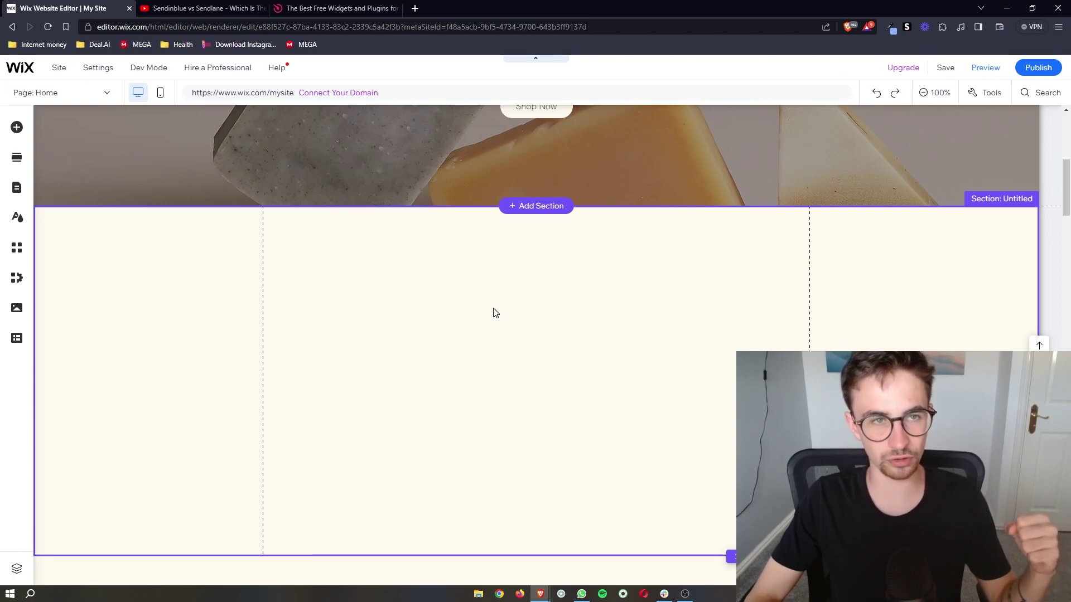
Step: Switch from the YouTube video to the Elfsight website and open its Widgets catalogue
{"action": "left_click", "coordinate": [205, 7]}
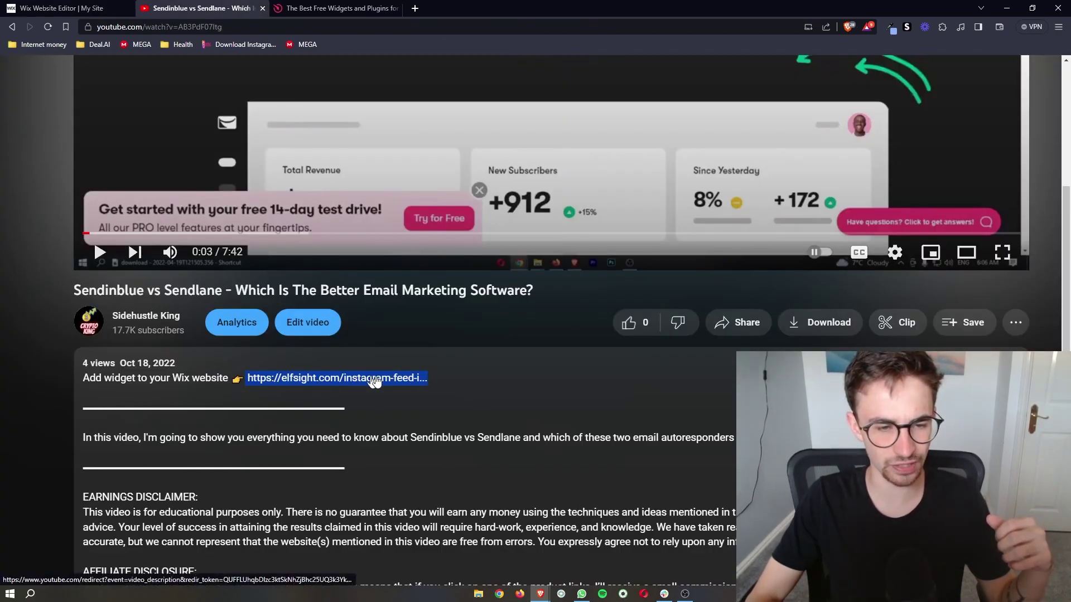
{"action": "left_click", "coordinate": [332, 8]}
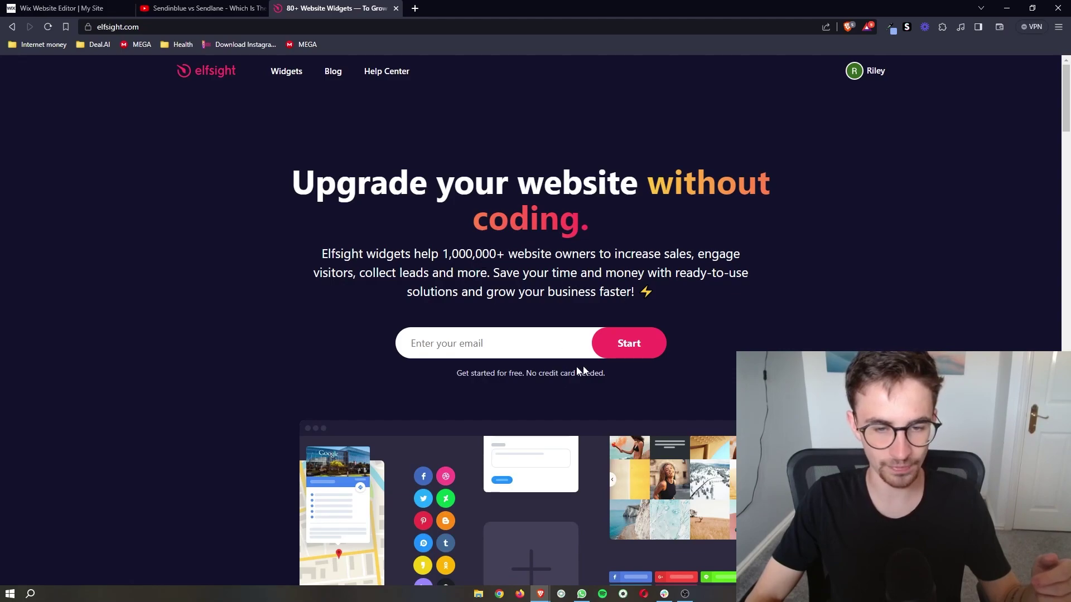
{"action": "left_click_drag", "start_coordinate": [448, 410], "coordinate": [428, 384]}
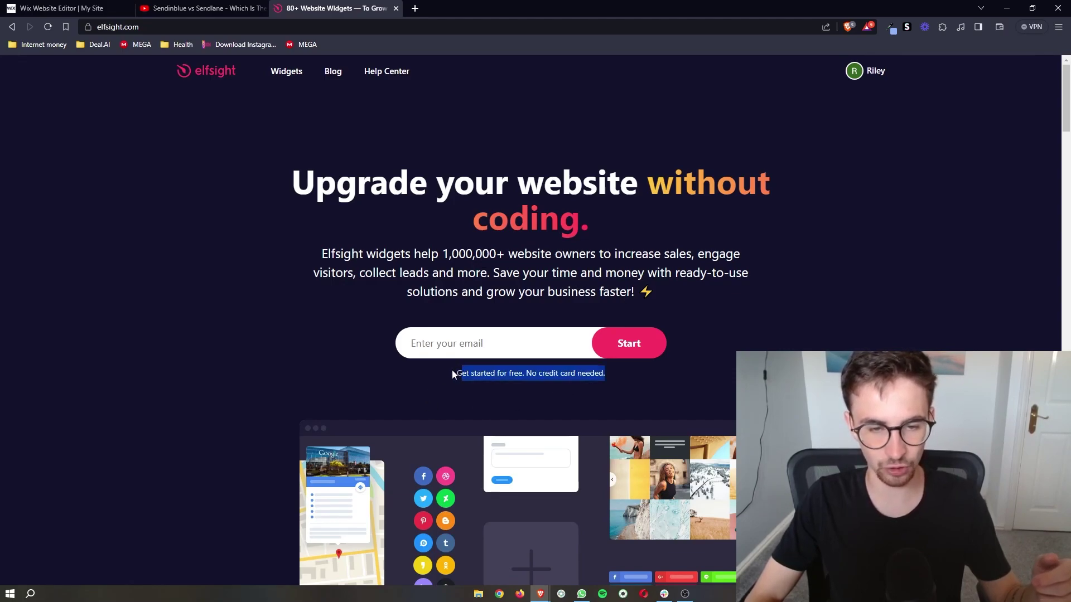
{"action": "left_click", "coordinate": [476, 343]}
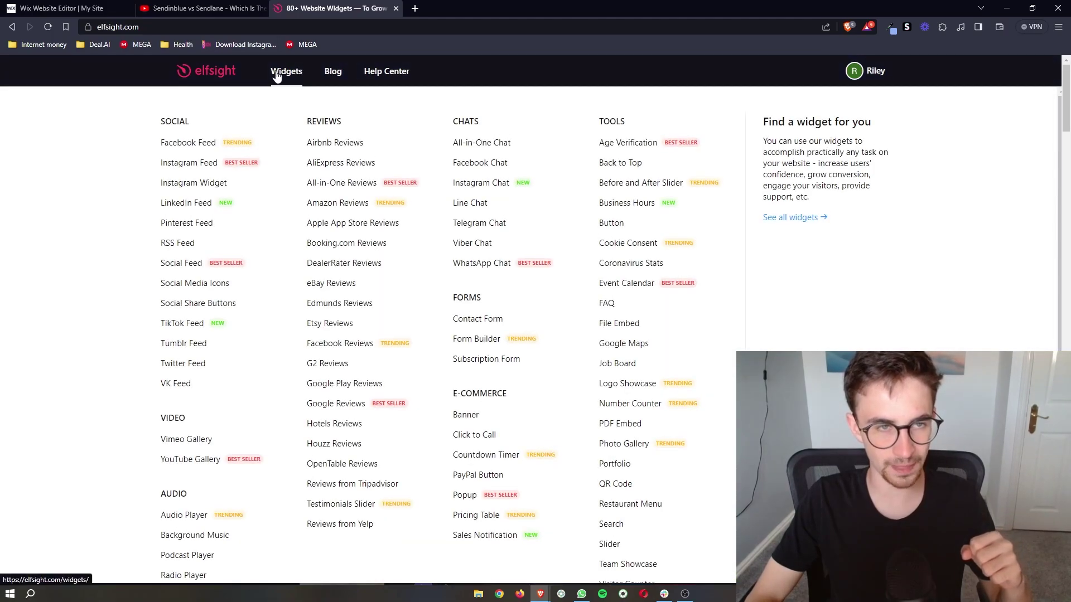
Step: Search the Elfsight widget catalogue for 'twitter'
{"action": "left_click", "coordinate": [285, 74]}
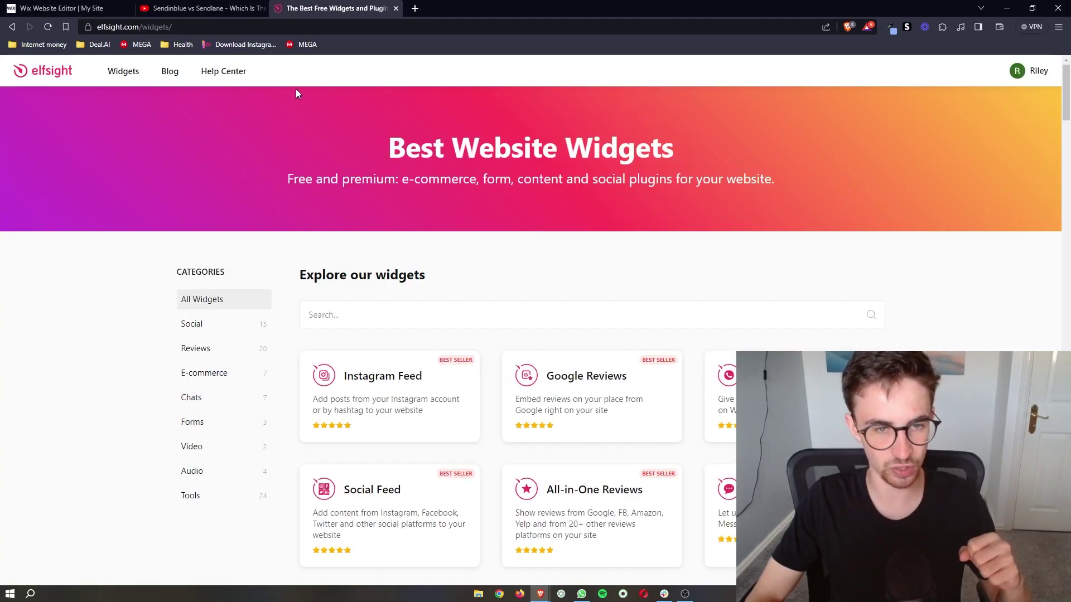
{"action": "scroll", "coordinate": [290, 98], "scroll_direction": "down", "scroll_amount": 1}
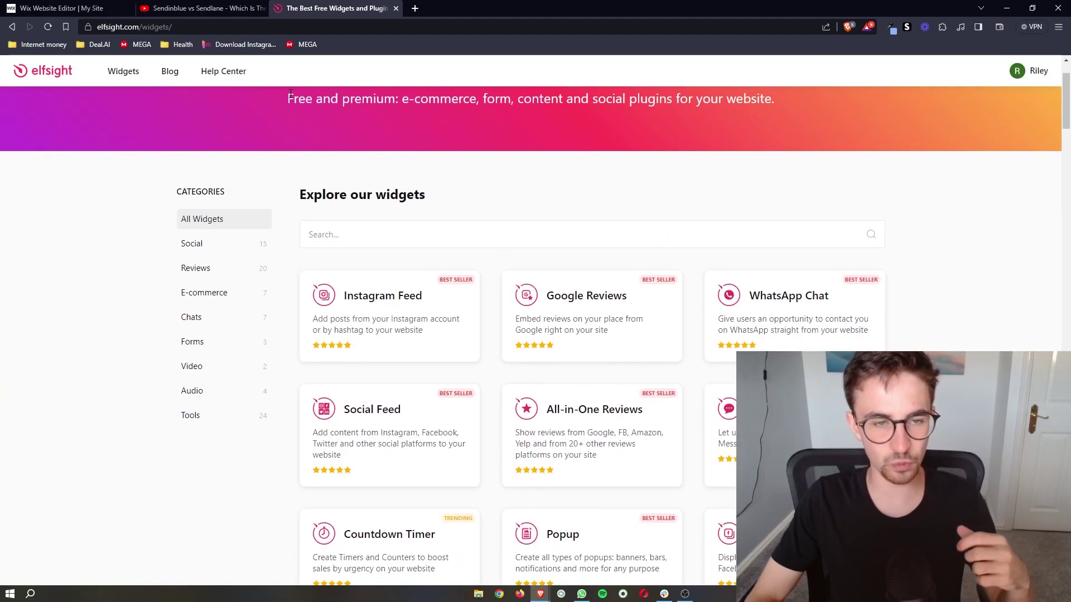
{"action": "left_click", "coordinate": [314, 232]}
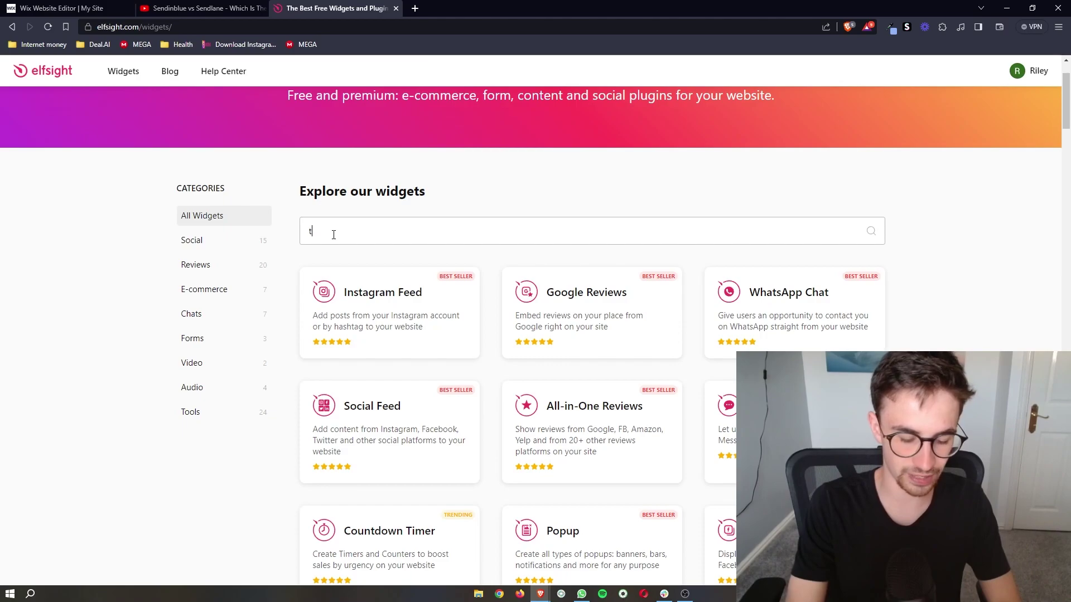
{"action": "type", "text": "er"}
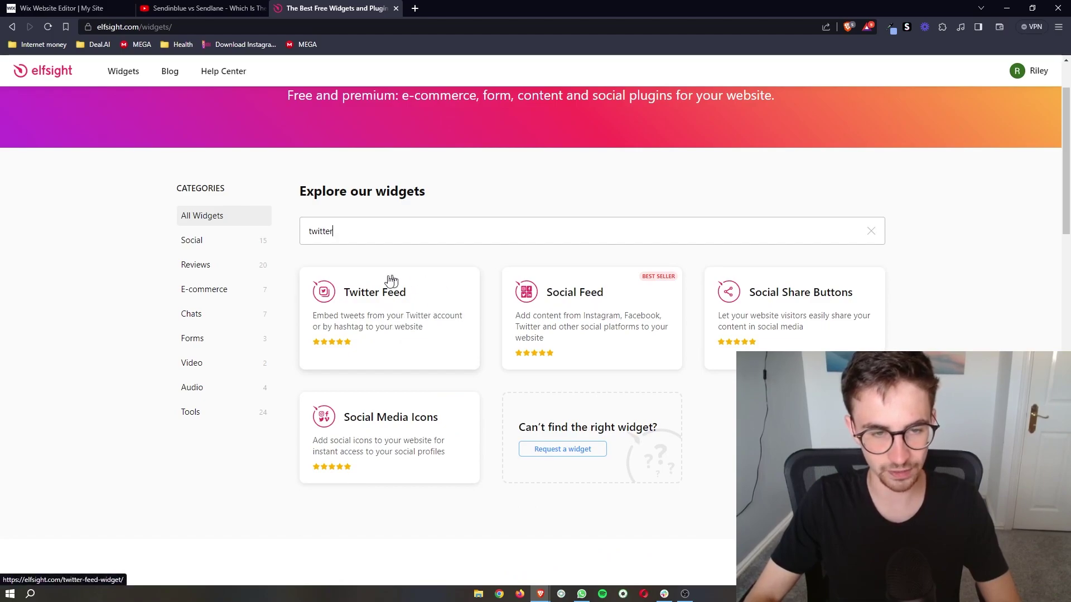
Step: Open Twitter Feed, preview the Hashtag Feed, Testimonials, Sidebar and Tweets Grid templates, then pick Profile Timeline
{"action": "left_click", "coordinate": [373, 305]}
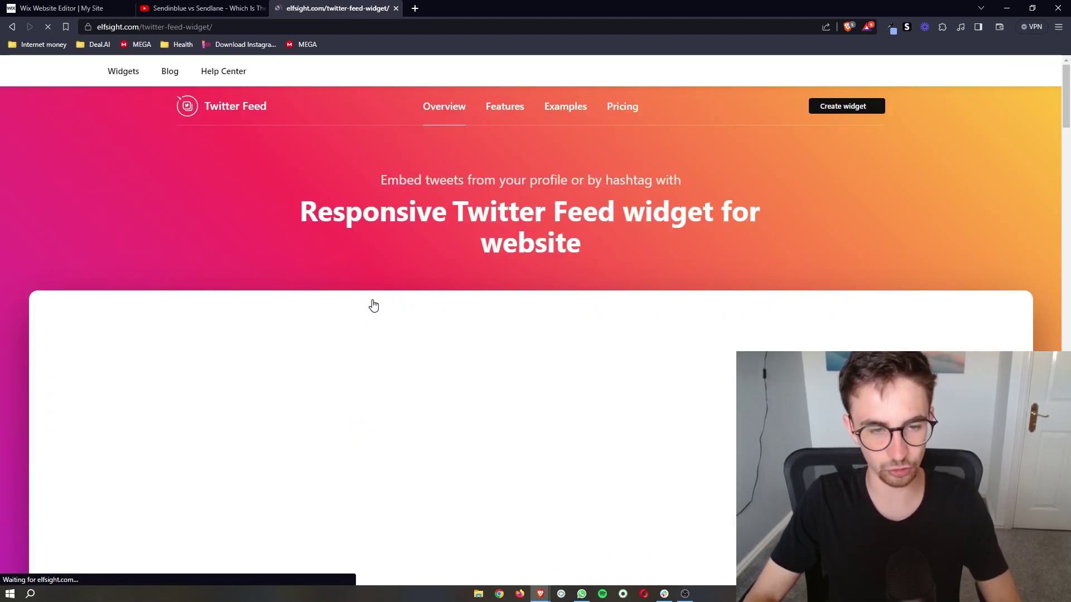
{"action": "left_click_drag", "start_coordinate": [308, 210], "coordinate": [662, 246]}
{"action": "scroll", "coordinate": [692, 262], "scroll_direction": "down", "scroll_amount": 1}
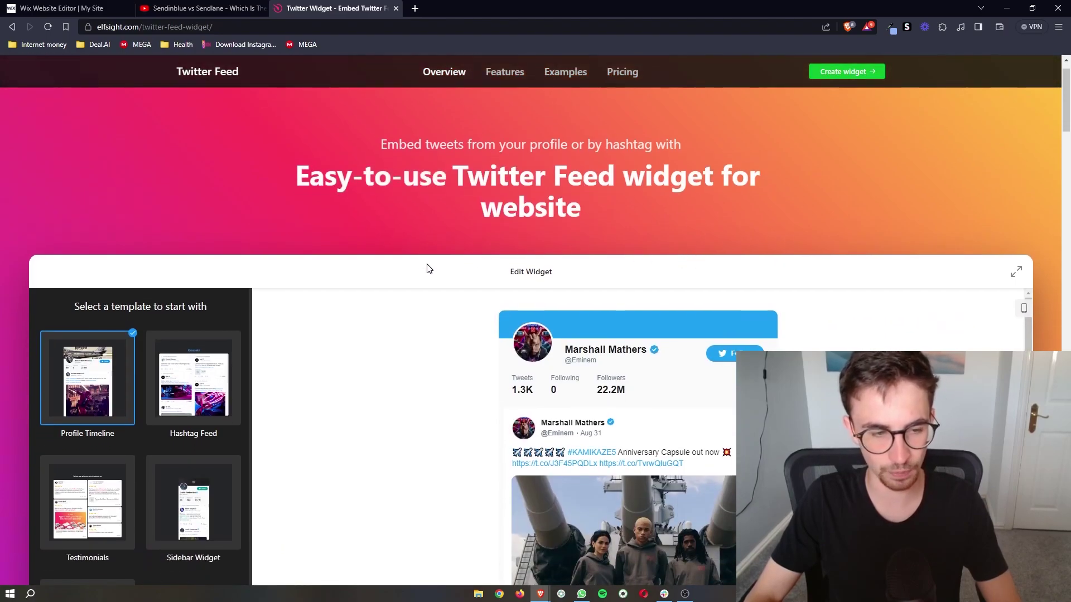
{"action": "scroll", "coordinate": [377, 275], "scroll_direction": "down", "scroll_amount": 2}
{"action": "scroll", "coordinate": [172, 301], "scroll_direction": "down", "scroll_amount": 1}
{"action": "scroll", "coordinate": [174, 301], "scroll_direction": "up", "scroll_amount": 1}
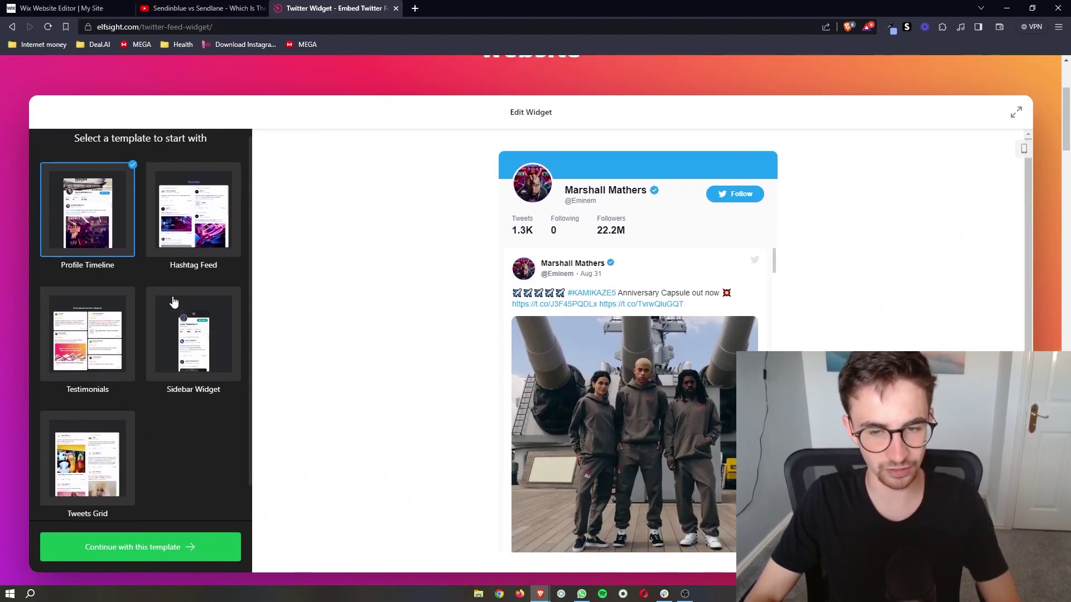
{"action": "left_click", "coordinate": [206, 238]}
{"action": "left_click", "coordinate": [100, 339]}
{"action": "left_click", "coordinate": [193, 335]}
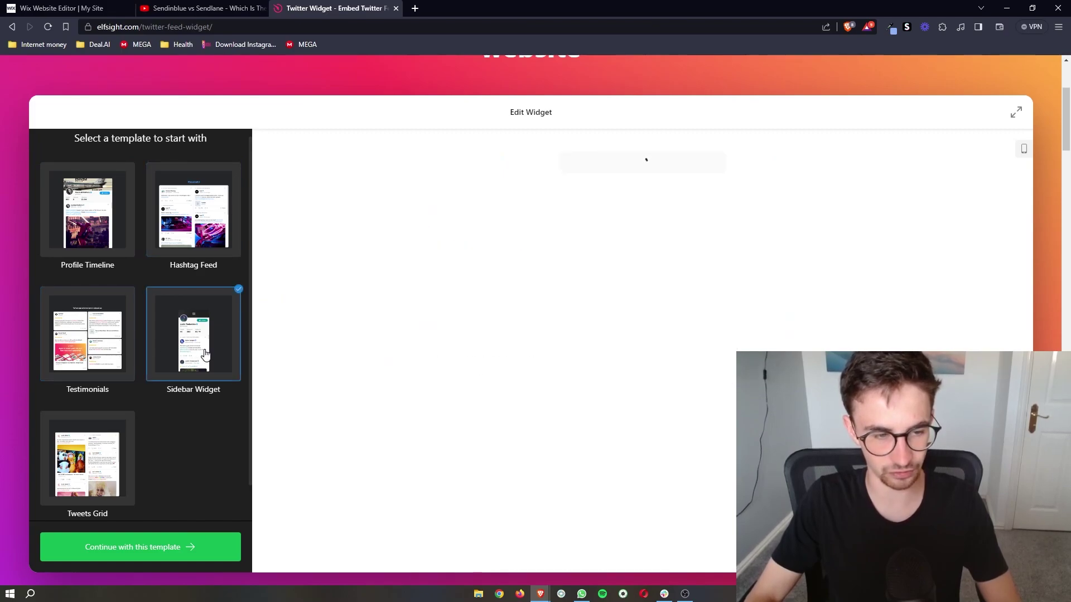
{"action": "scroll", "coordinate": [552, 303], "scroll_direction": "down", "scroll_amount": 2}
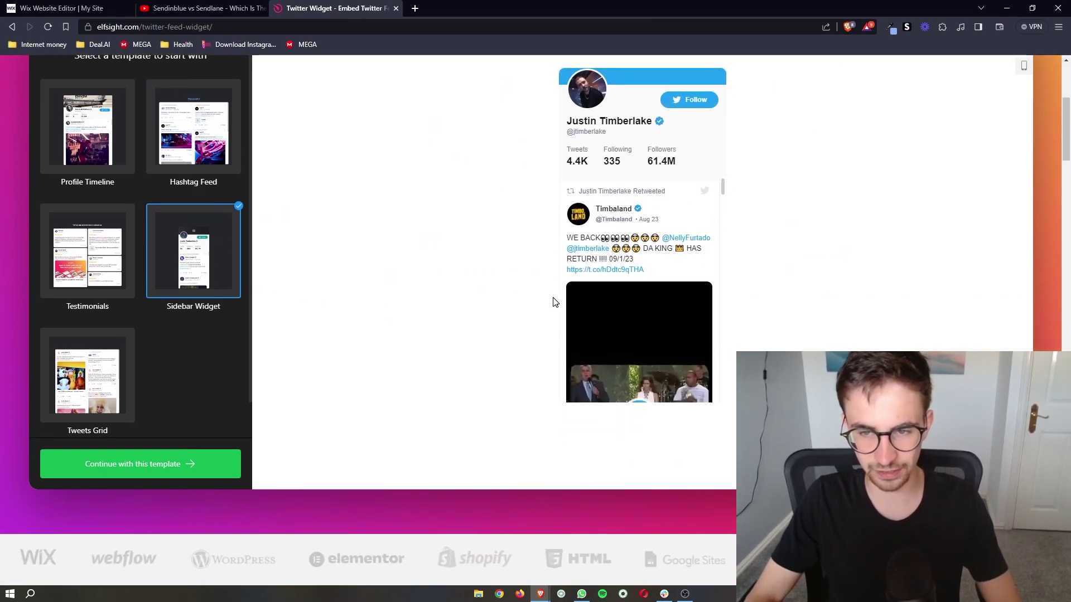
{"action": "scroll", "coordinate": [619, 297], "scroll_direction": "down", "scroll_amount": 3}
{"action": "scroll", "coordinate": [631, 263], "scroll_direction": "down", "scroll_amount": 1}
{"action": "scroll", "coordinate": [537, 242], "scroll_direction": "up", "scroll_amount": 1}
{"action": "scroll", "coordinate": [537, 243], "scroll_direction": "up", "scroll_amount": 1}
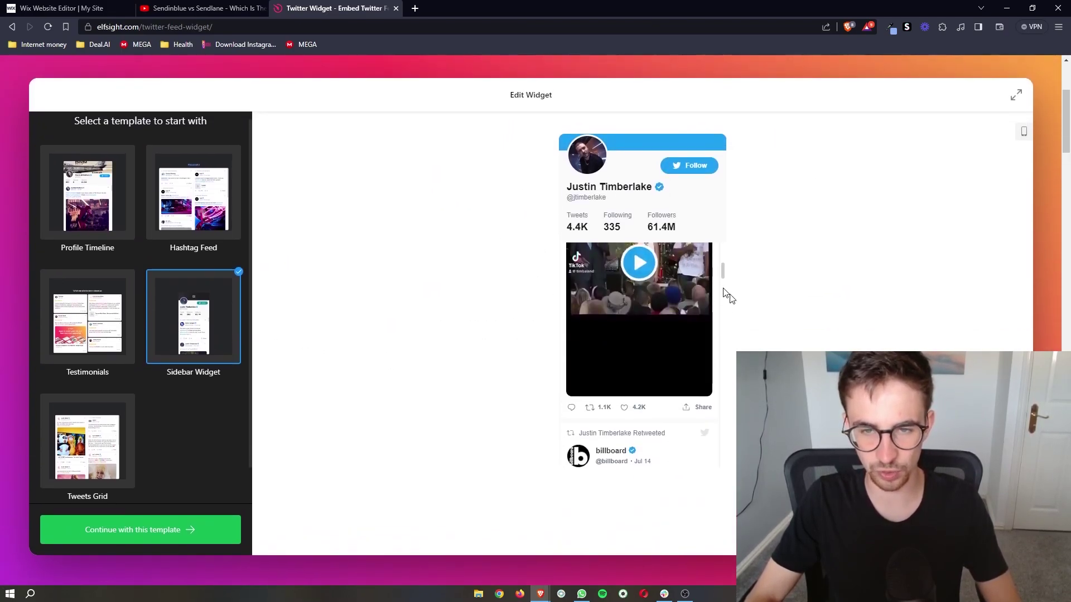
{"action": "left_click", "coordinate": [73, 311]}
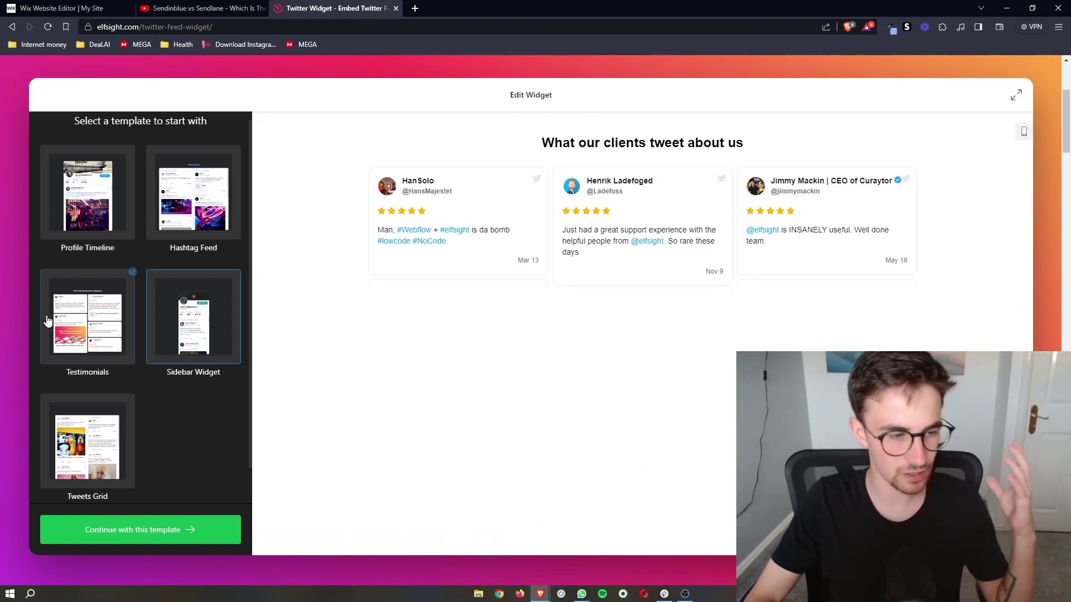
{"action": "left_click", "coordinate": [109, 432]}
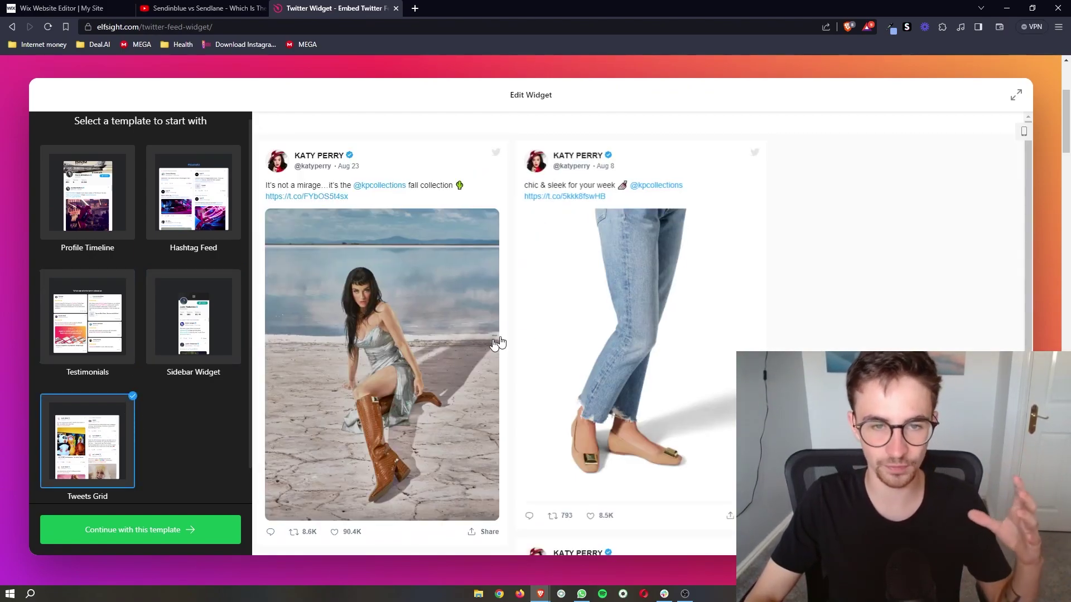
{"action": "scroll", "coordinate": [565, 330], "scroll_direction": "down", "scroll_amount": 3}
{"action": "scroll", "coordinate": [565, 330], "scroll_direction": "down", "scroll_amount": 2}
{"action": "scroll", "coordinate": [565, 329], "scroll_direction": "up", "scroll_amount": 3}
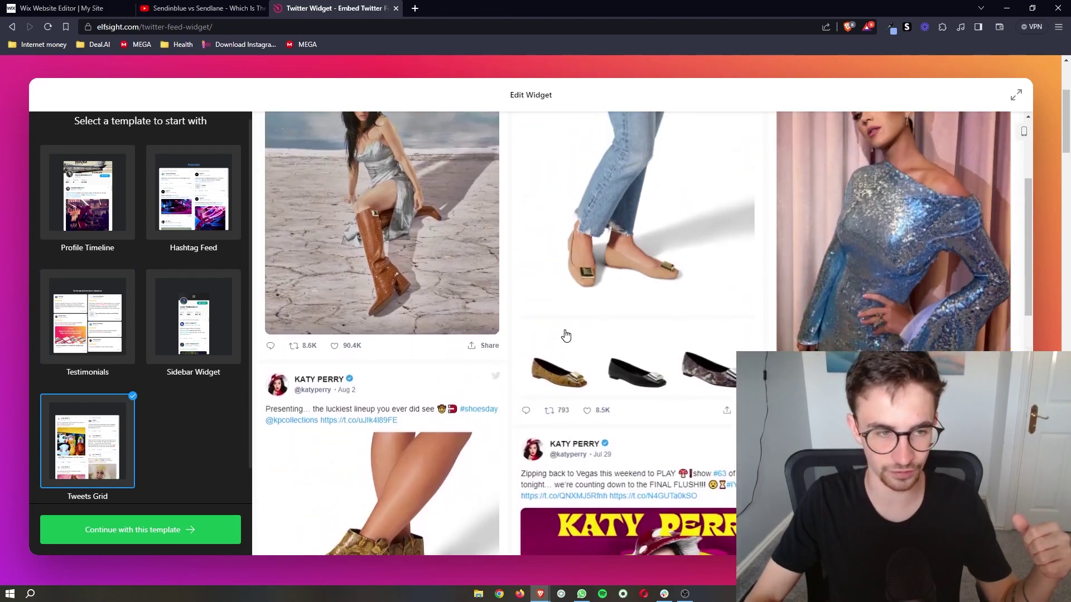
{"action": "scroll", "coordinate": [564, 335], "scroll_direction": "up", "scroll_amount": 2}
{"action": "left_click", "coordinate": [119, 208]}
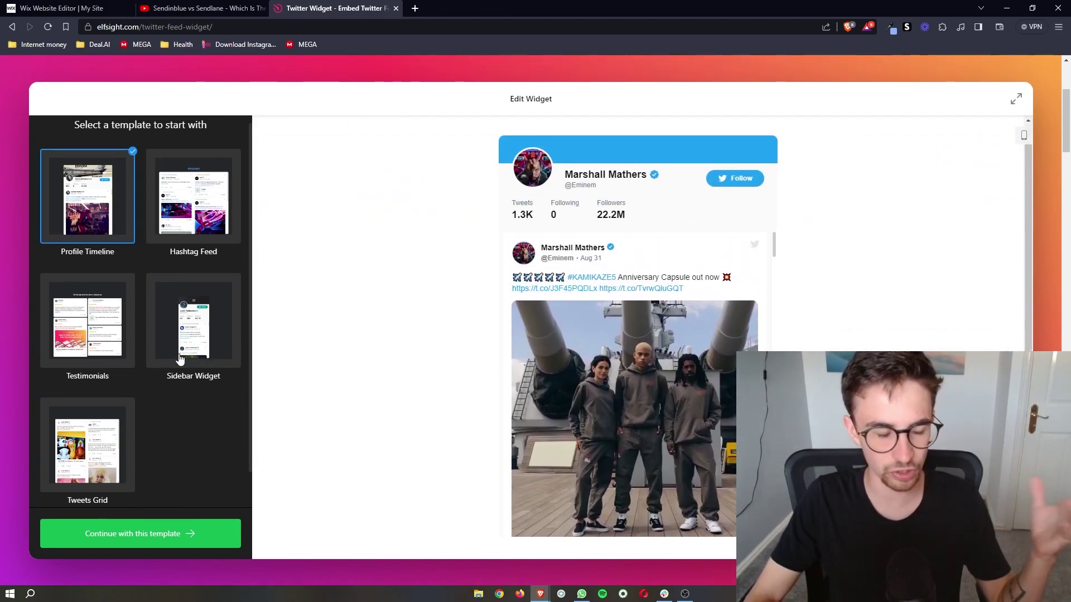
{"action": "scroll", "coordinate": [585, 318], "scroll_direction": "down", "scroll_amount": 1}
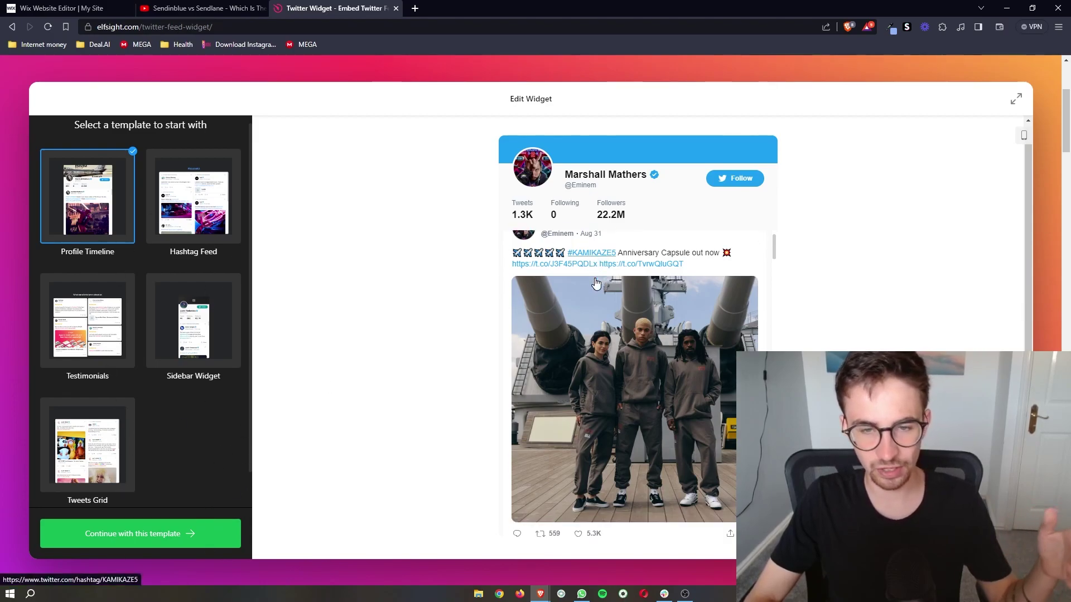
{"action": "scroll", "coordinate": [593, 283], "scroll_direction": "up", "scroll_amount": 1}
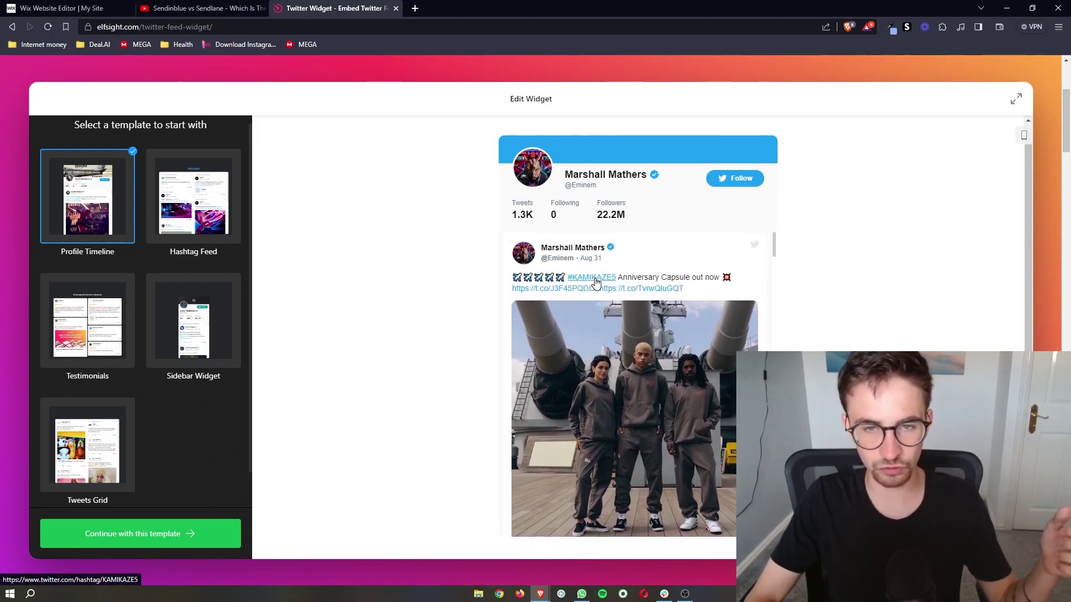
{"action": "left_click", "coordinate": [205, 539]}
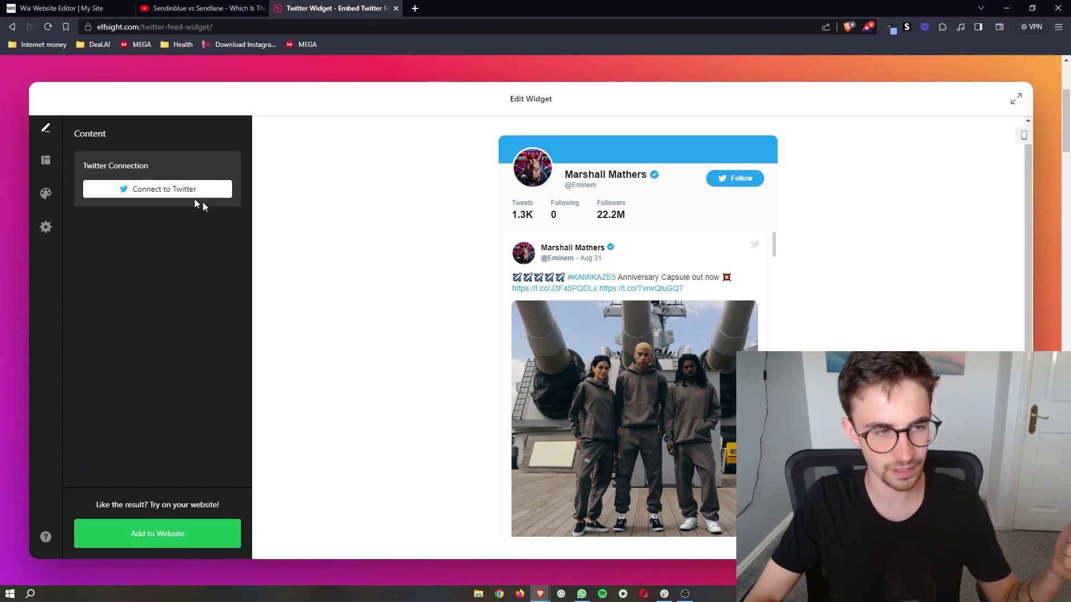
{"action": "left_click", "coordinate": [163, 189]}
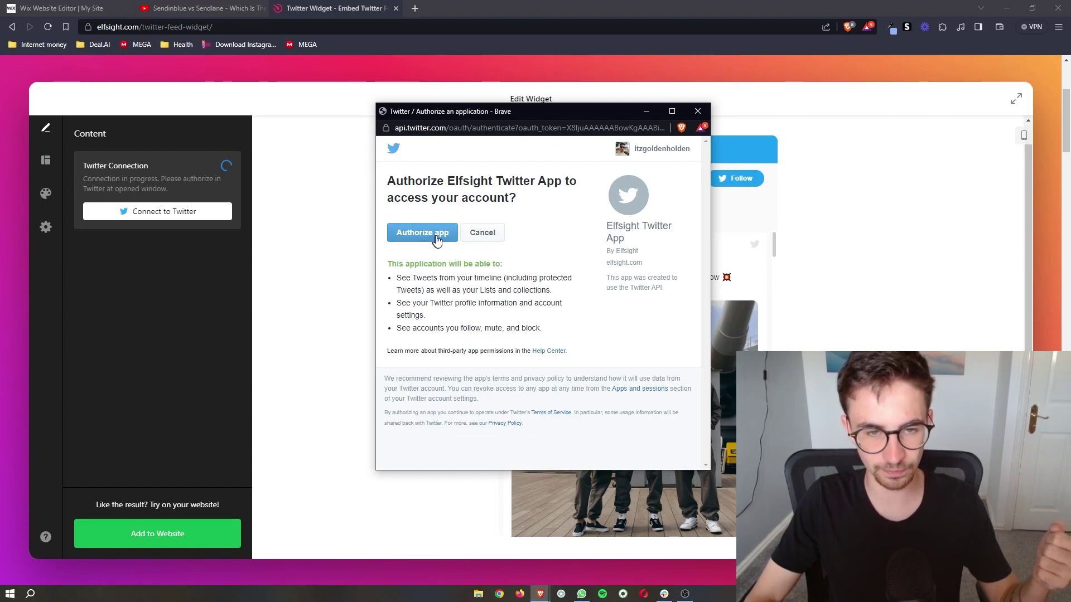
{"action": "left_click", "coordinate": [701, 110]}
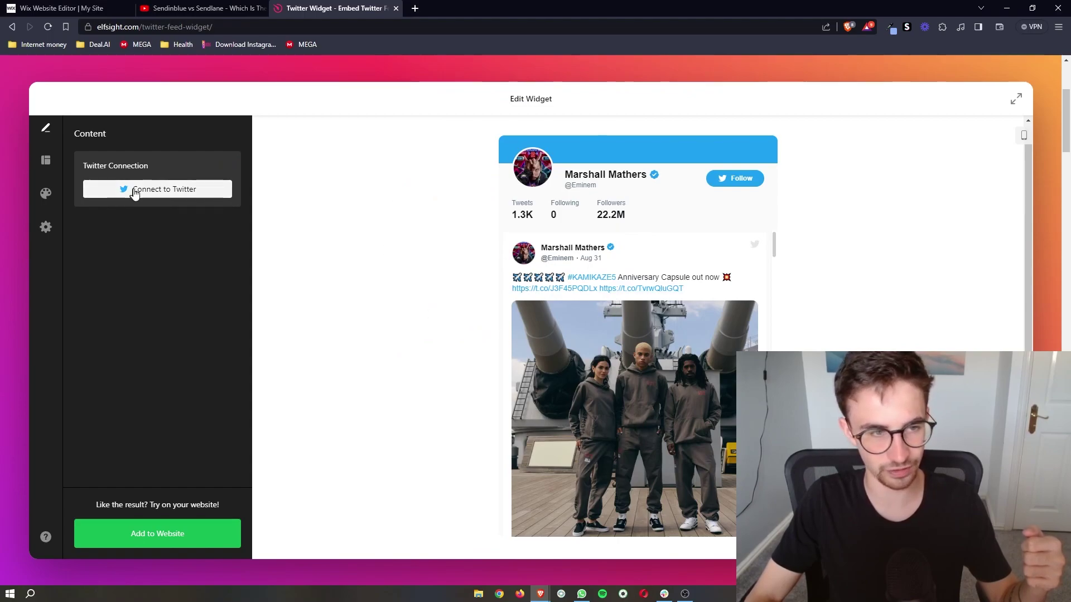
{"action": "left_click", "coordinate": [139, 192]}
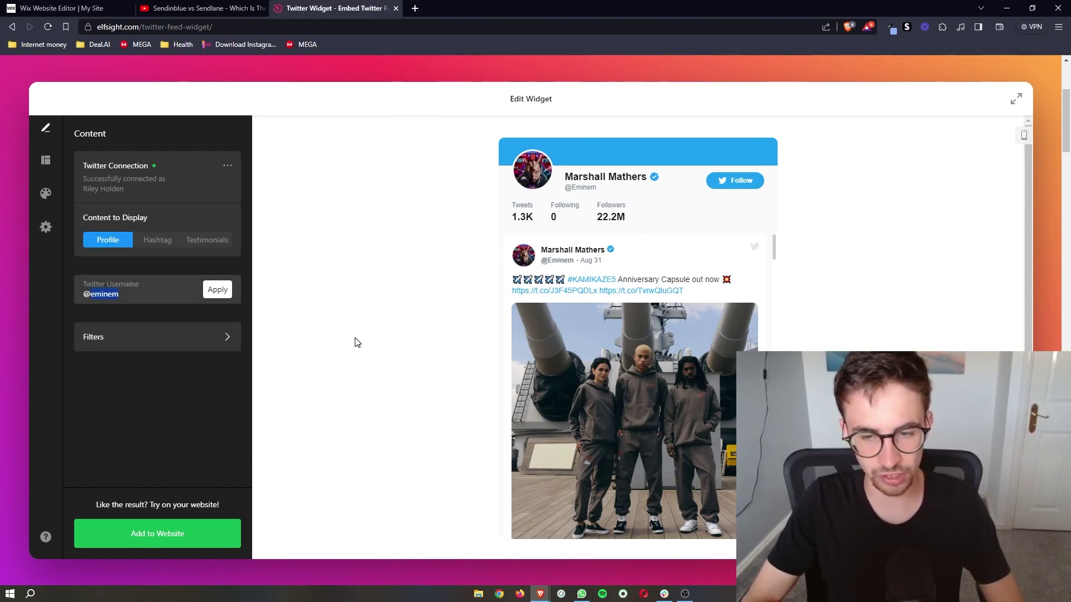
{"action": "type", "text": "@elonm"}
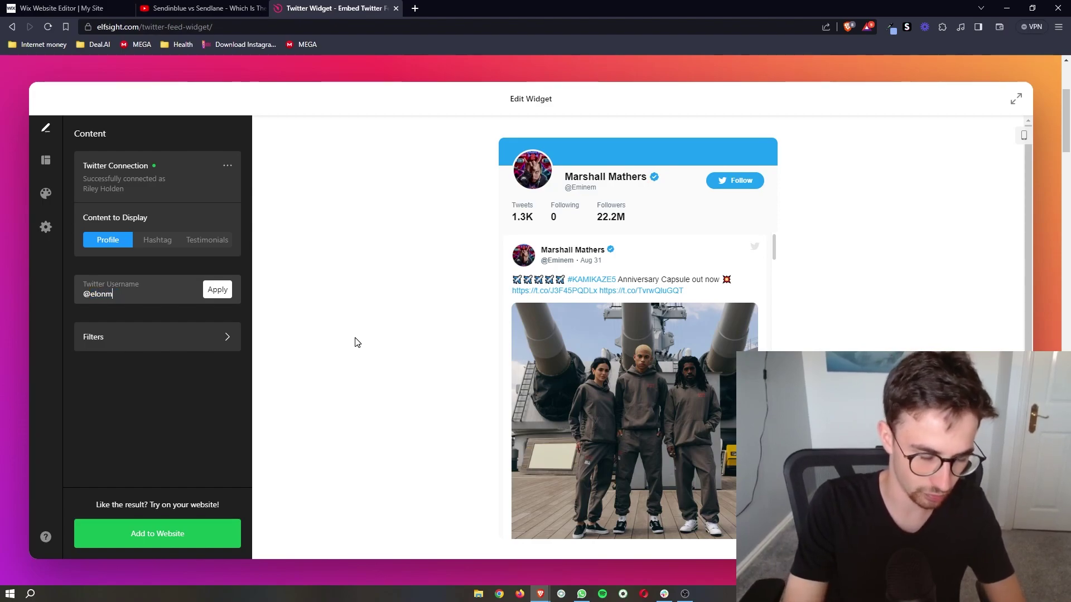
{"action": "type", "text": "usk"}
{"action": "left_click", "coordinate": [227, 296]}
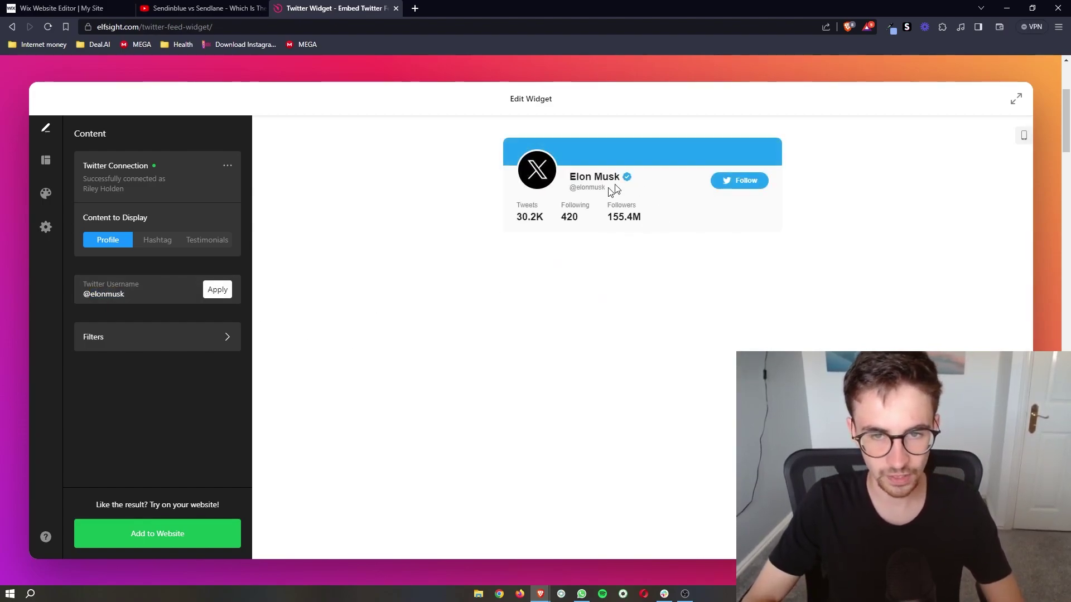
{"action": "scroll", "coordinate": [637, 301], "scroll_direction": "down", "scroll_amount": 2}
{"action": "scroll", "coordinate": [632, 308], "scroll_direction": "up", "scroll_amount": 1}
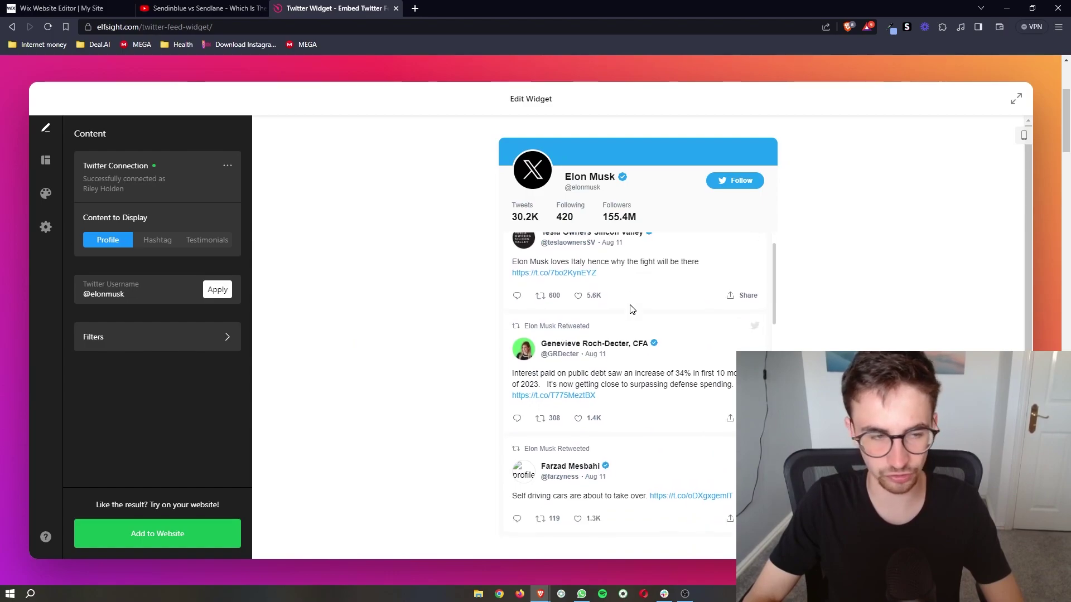
{"action": "scroll", "coordinate": [632, 309], "scroll_direction": "up", "scroll_amount": 1}
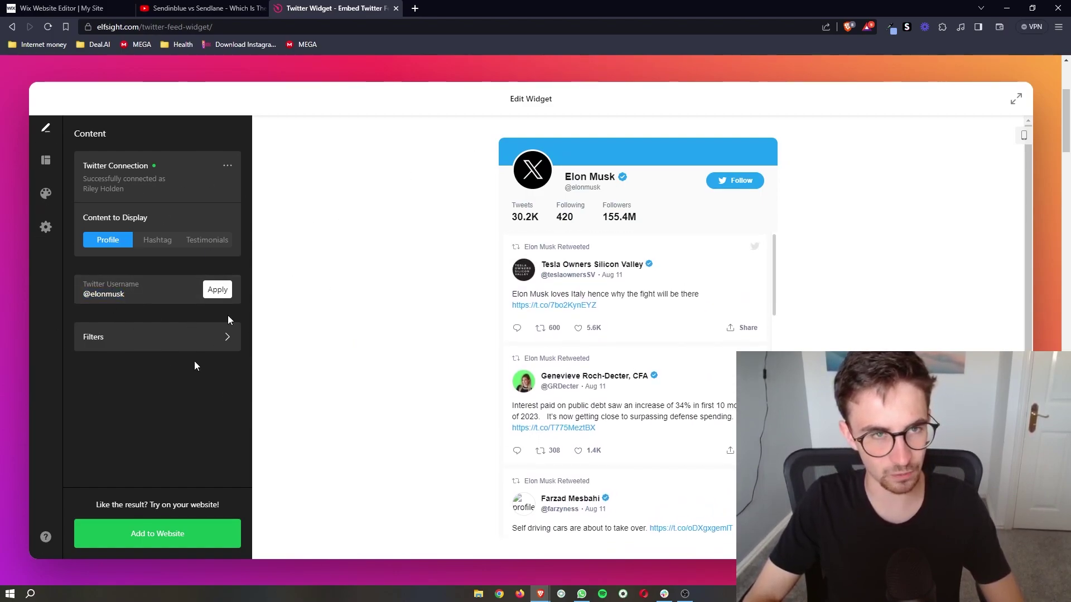
{"action": "left_click", "coordinate": [152, 528]}
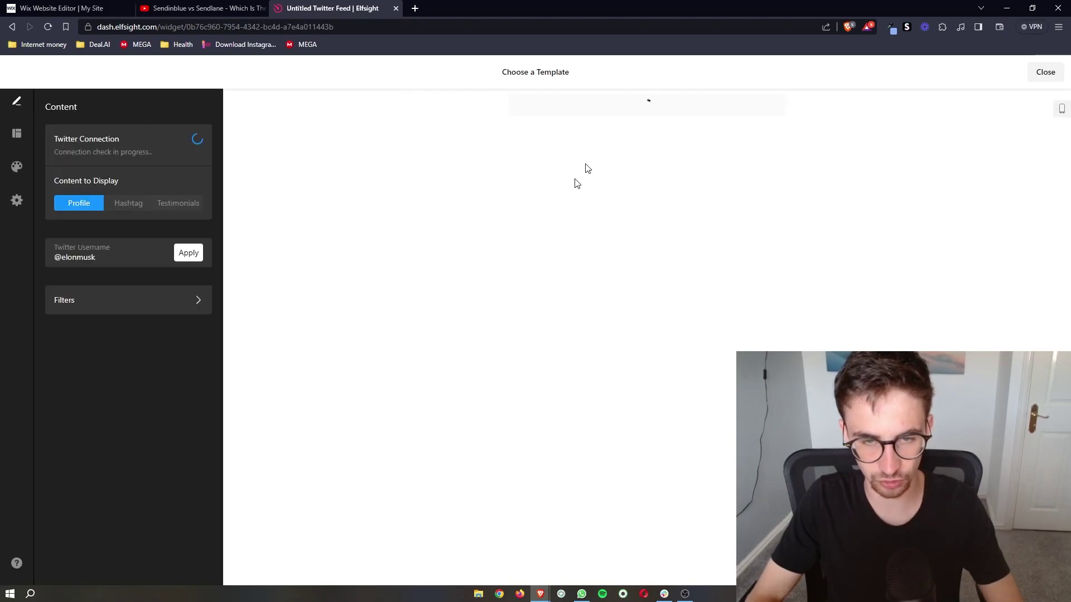
{"action": "scroll", "coordinate": [586, 275], "scroll_direction": "down", "scroll_amount": 2}
{"action": "scroll", "coordinate": [607, 265], "scroll_direction": "down", "scroll_amount": 3}
{"action": "scroll", "coordinate": [607, 264], "scroll_direction": "down", "scroll_amount": 3}
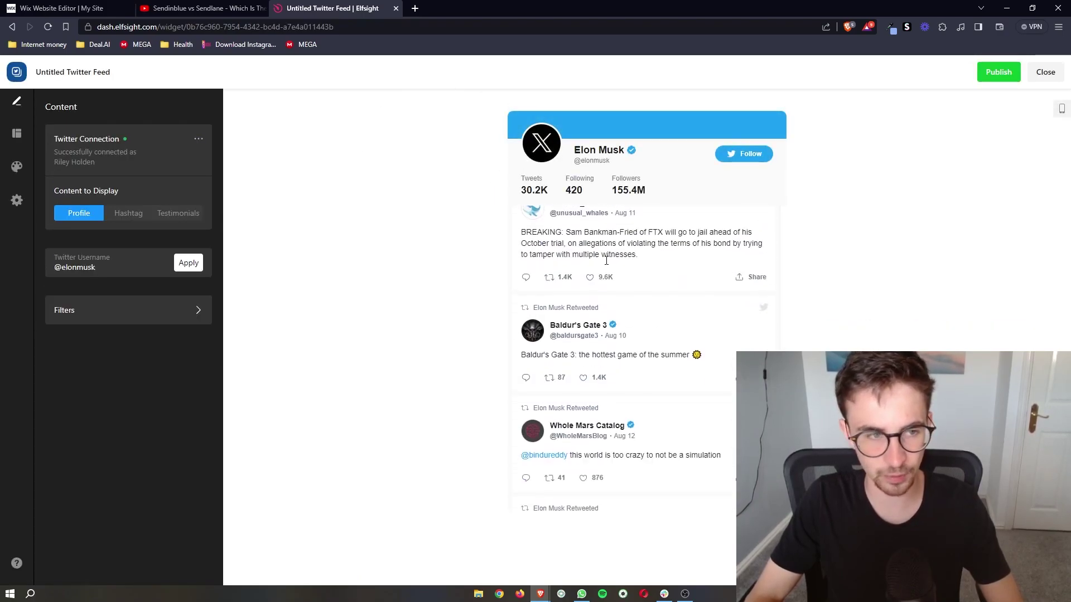
{"action": "scroll", "coordinate": [628, 260], "scroll_direction": "down", "scroll_amount": 3}
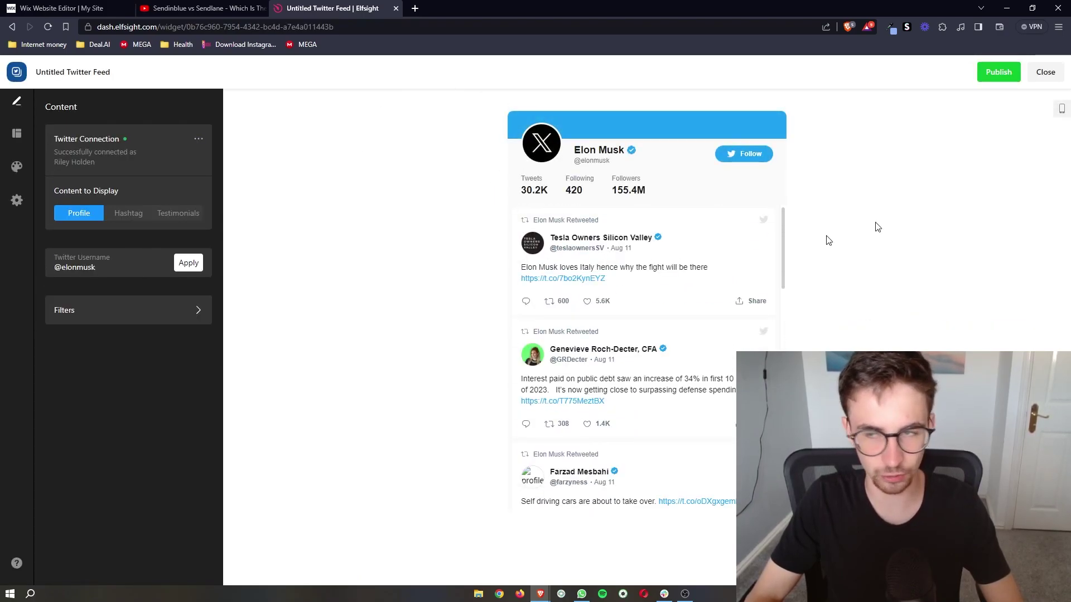
Step: Publish the Elon Musk Twitter feed widget to reach the pricing page
{"action": "left_click", "coordinate": [998, 74]}
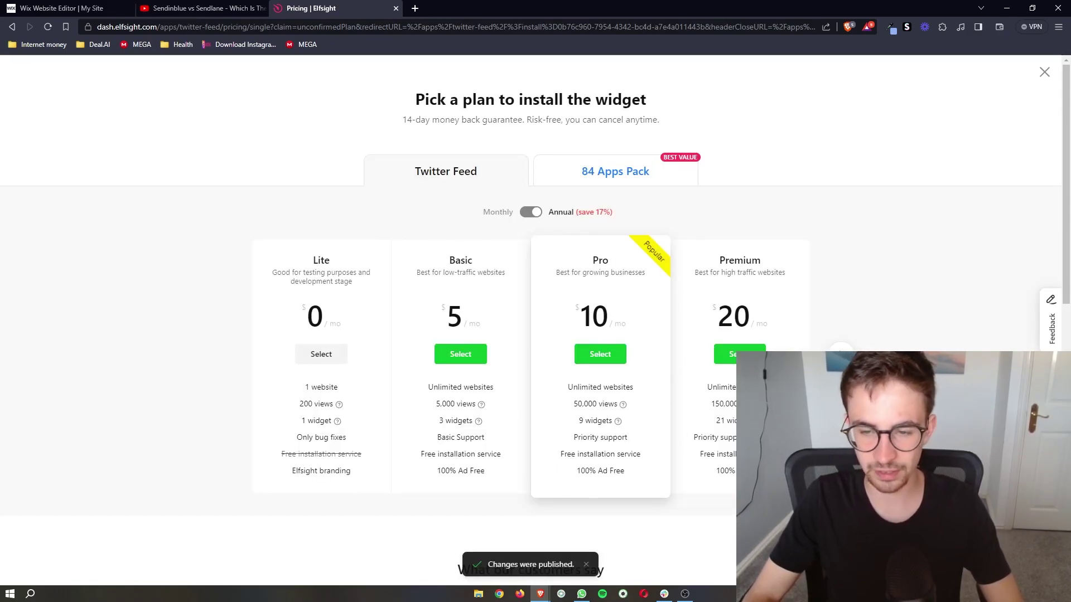
Step: Select the free Lite plan on the Elfsight pricing page
{"action": "left_click_drag", "start_coordinate": [653, 418], "coordinate": [646, 408]}
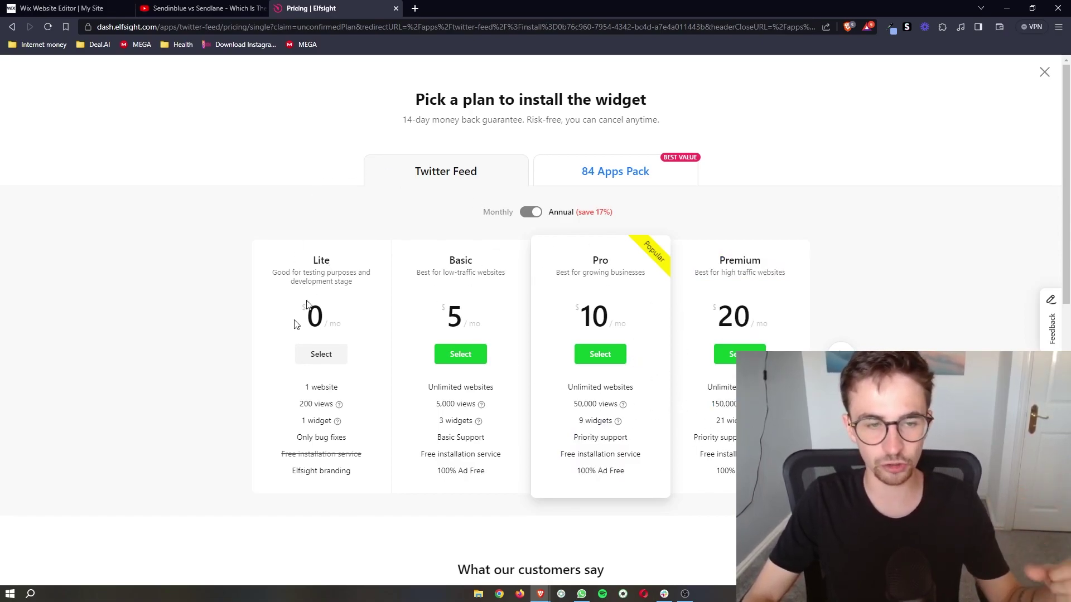
{"action": "left_click_drag", "start_coordinate": [351, 472], "coordinate": [318, 454]}
{"action": "left_click", "coordinate": [320, 419]}
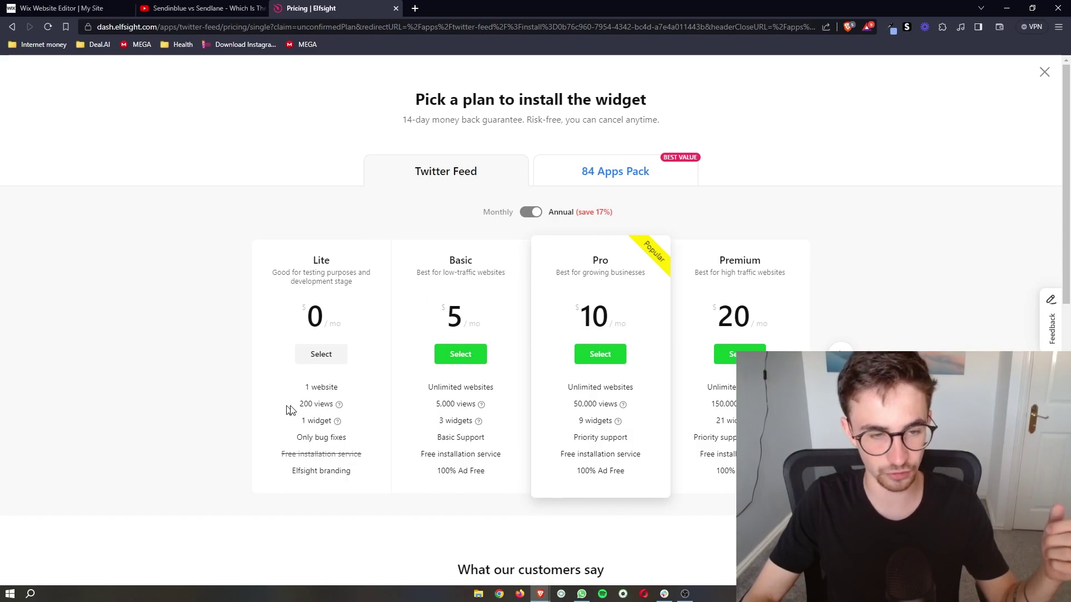
{"action": "left_click", "coordinate": [322, 355]}
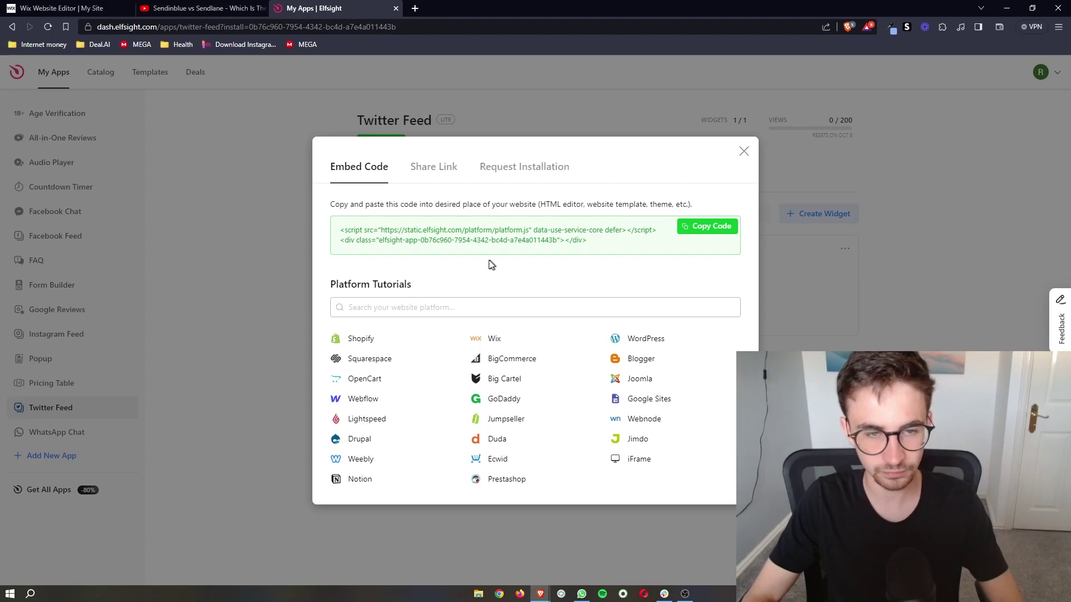
Step: Copy the Twitter Feed embed code and return to the Wix Website Editor tab
{"action": "left_click_drag", "start_coordinate": [587, 241], "coordinate": [350, 204]}
{"action": "left_click", "coordinate": [447, 253]}
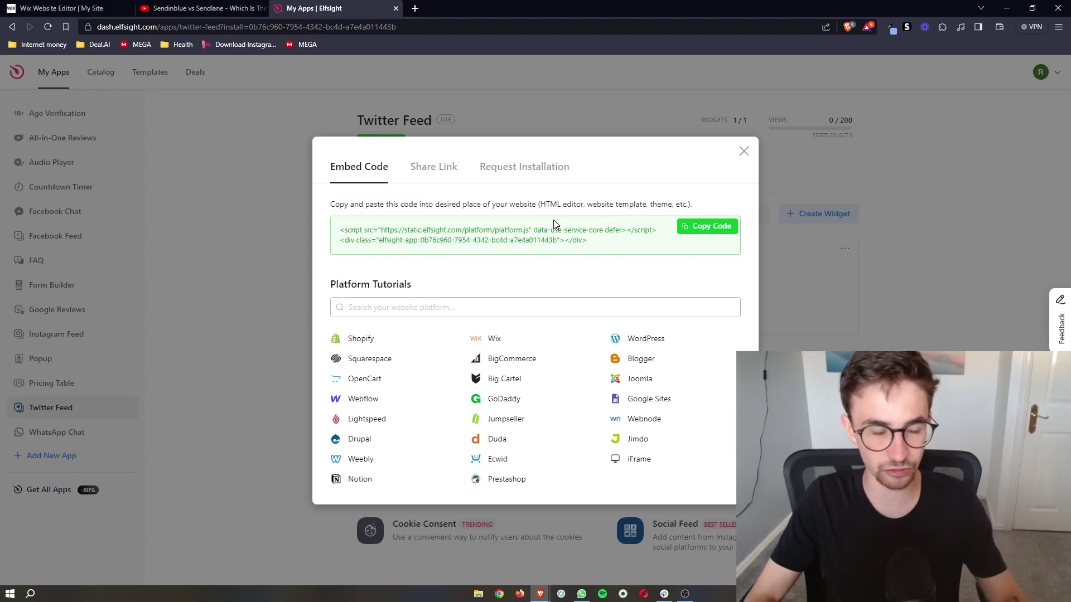
{"action": "left_click", "coordinate": [708, 233]}
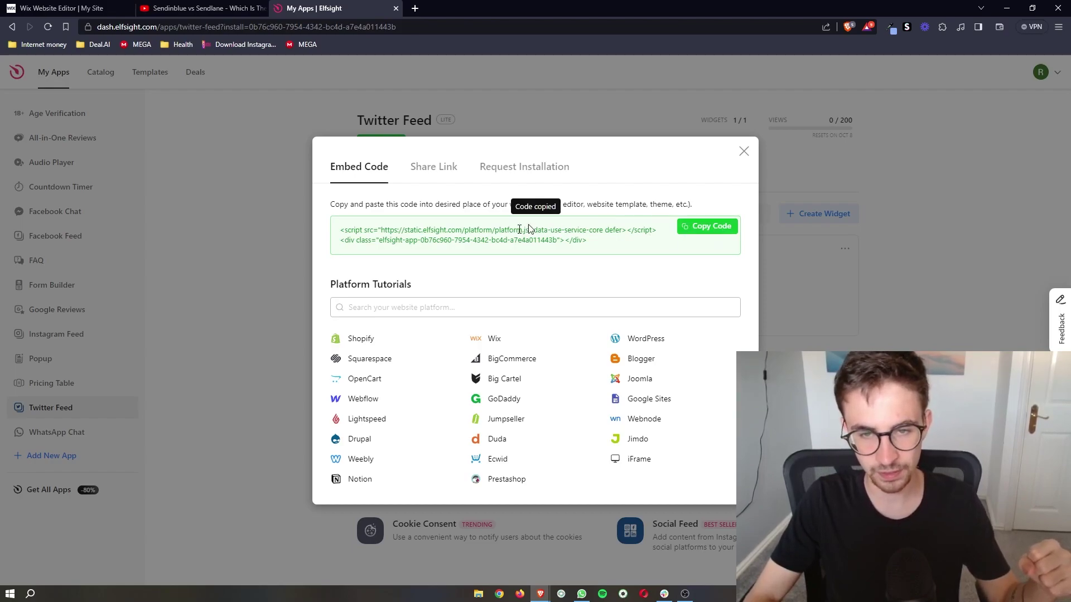
{"action": "left_click", "coordinate": [79, 7]}
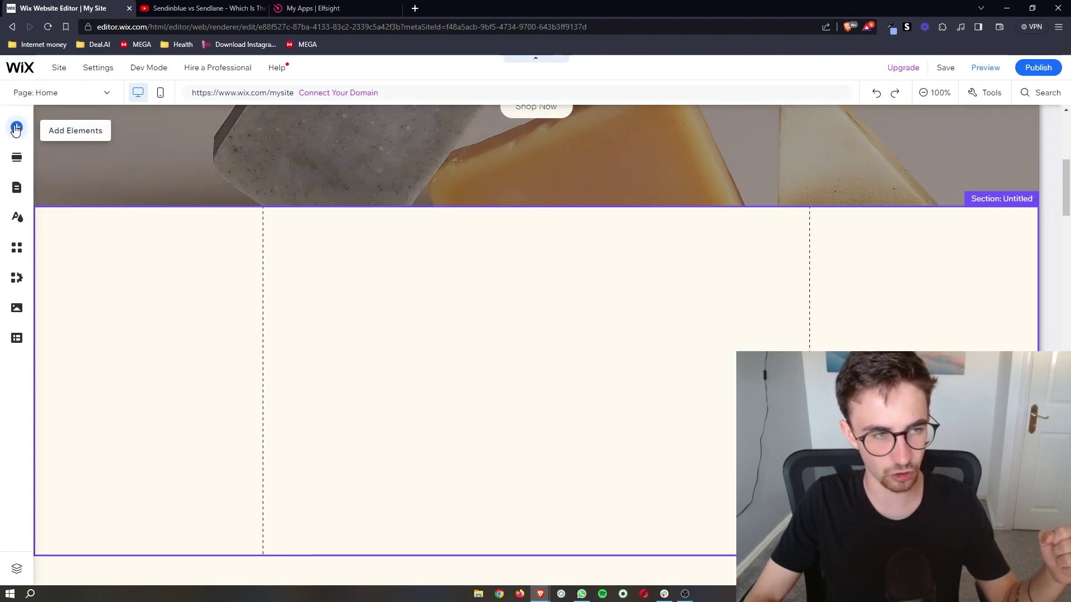
Step: Add an Embed HTML element to the new section from the Add Elements panel
{"action": "left_click", "coordinate": [15, 129]}
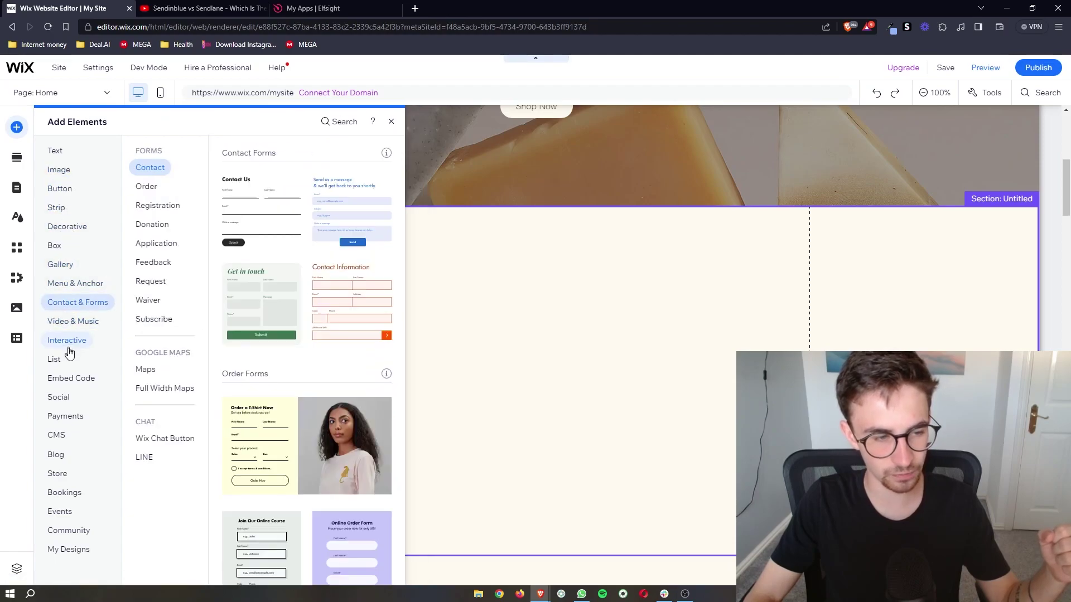
{"action": "mouse_move", "coordinate": [72, 378]}
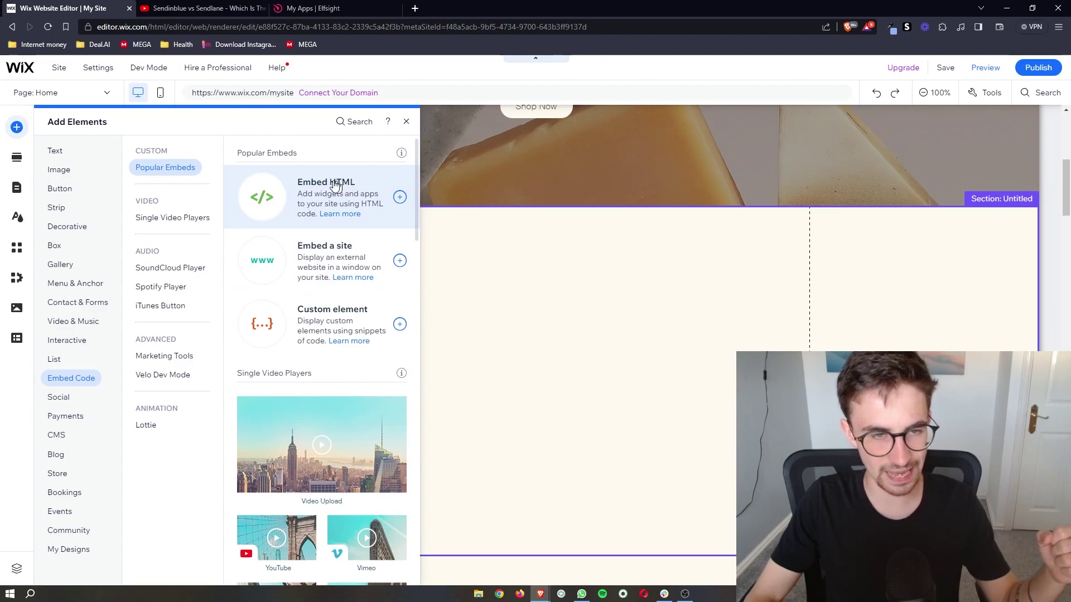
{"action": "left_click", "coordinate": [399, 197]}
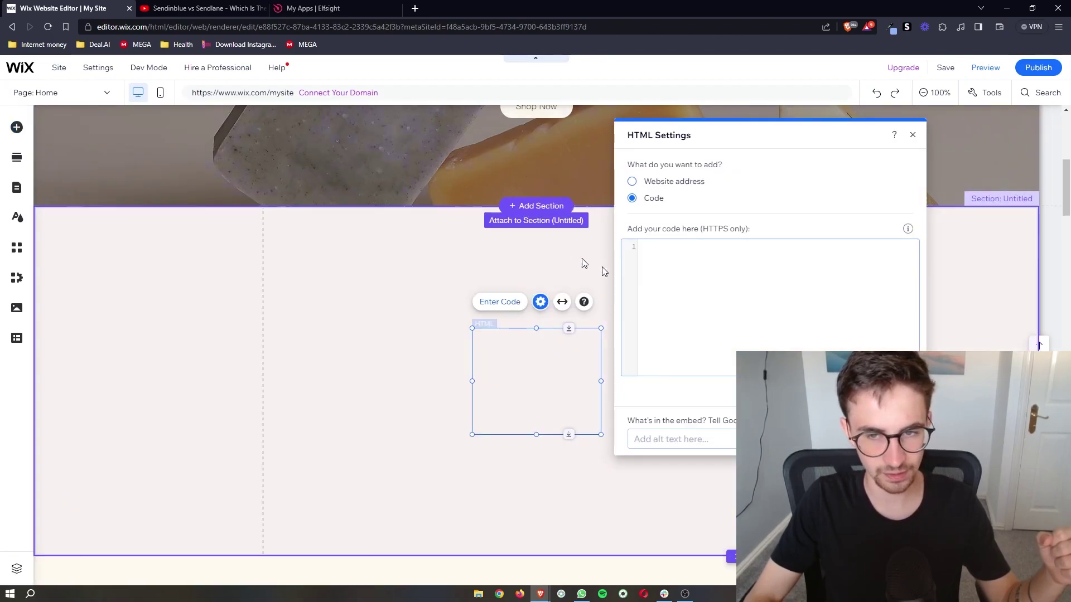
Step: Paste the Elfsight code into the HTML box, stretch the feed to the section's height, and center it
{"action": "left_click", "coordinate": [679, 273]}
{"action": "key", "text": "ctrl+v"}
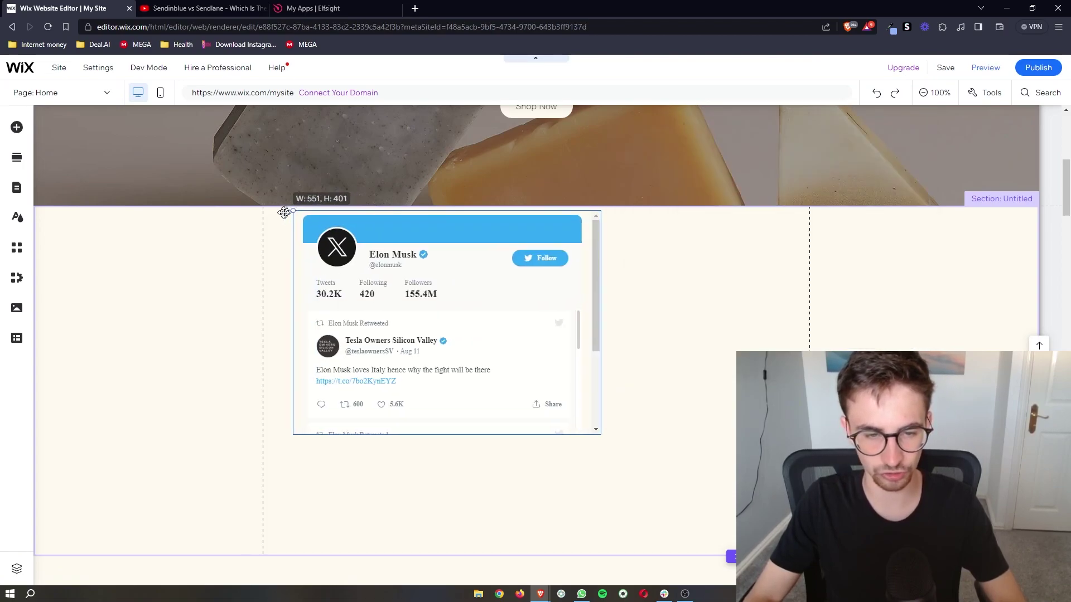
{"action": "left_click_drag", "start_coordinate": [470, 325], "coordinate": [257, 214]}
{"action": "left_click_drag", "start_coordinate": [600, 433], "coordinate": [530, 563]}
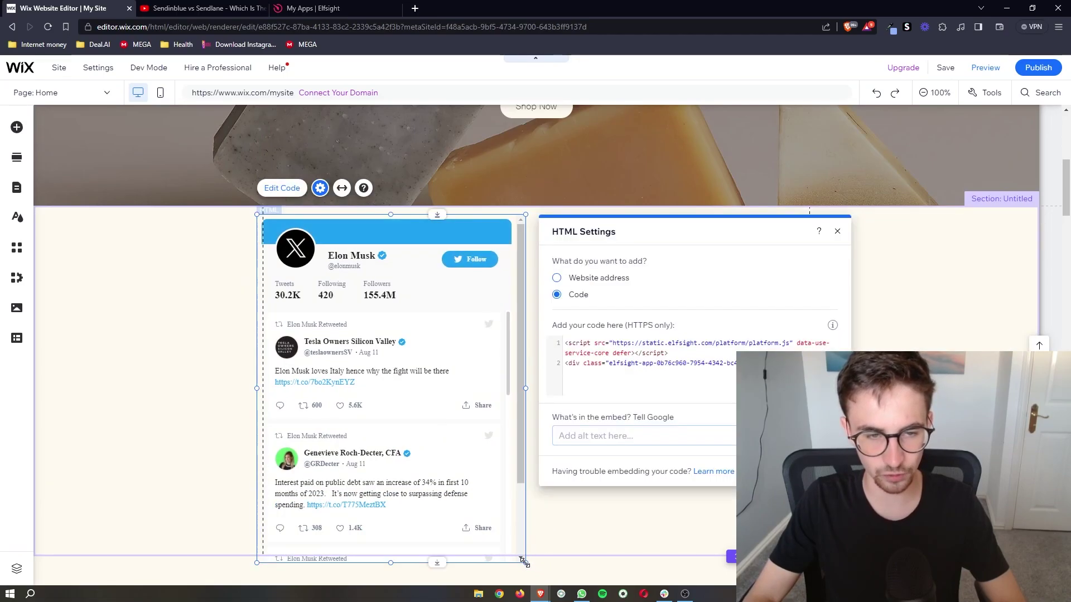
{"action": "mouse_move", "coordinate": [546, 414]}
{"action": "left_mouse_down"}
{"action": "mouse_move", "coordinate": [564, 440]}
{"action": "mouse_move", "coordinate": [585, 435]}
{"action": "left_mouse_up"}
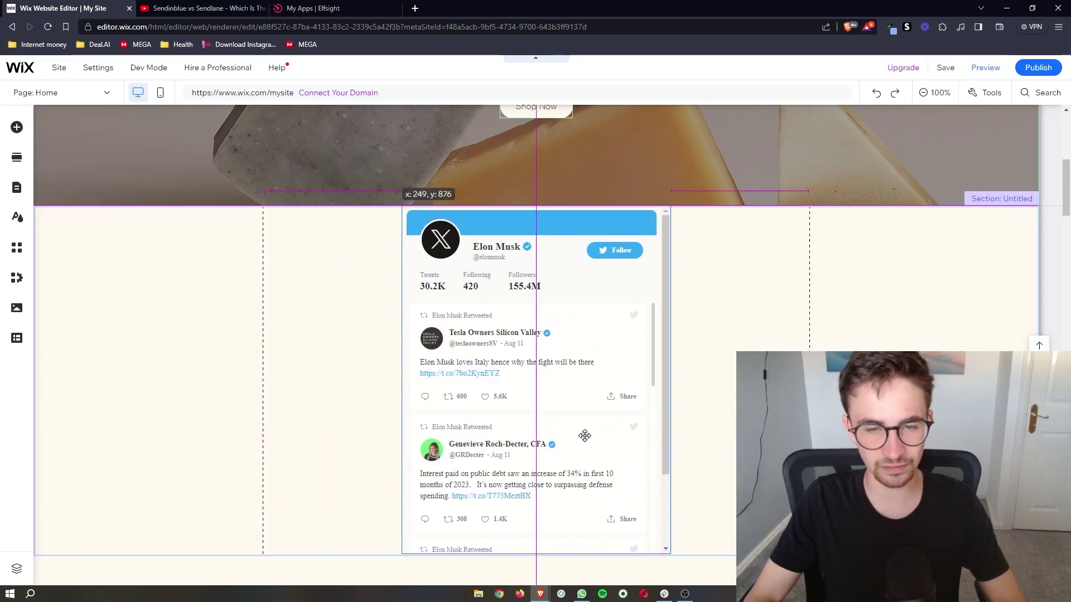